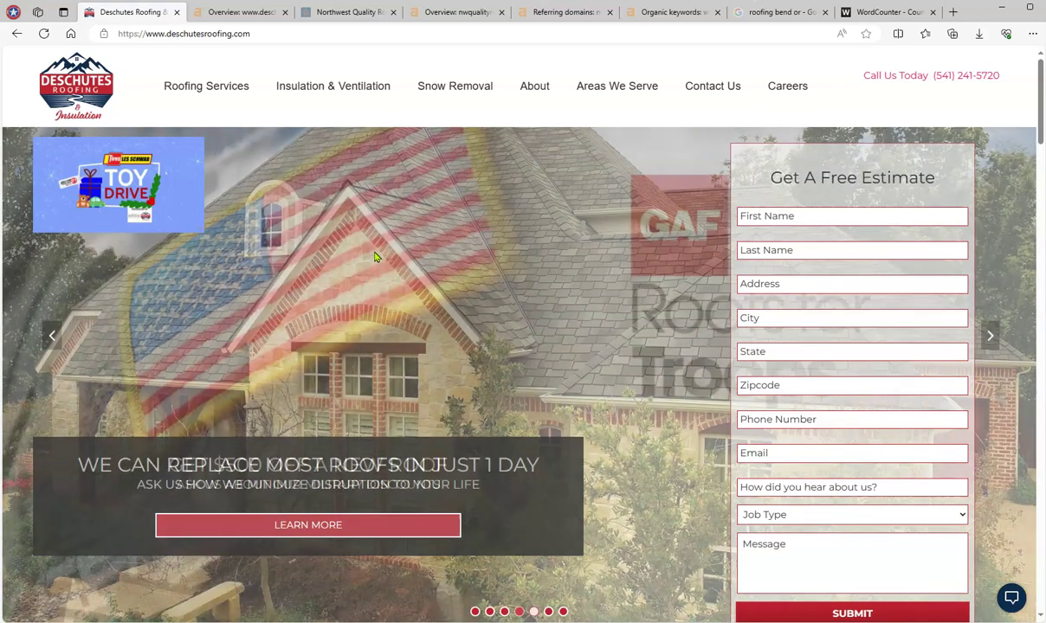
# Read through the Deschutes Roofing homepage content from top to bottom.
pyautogui.scroll(-2, 375, 257)
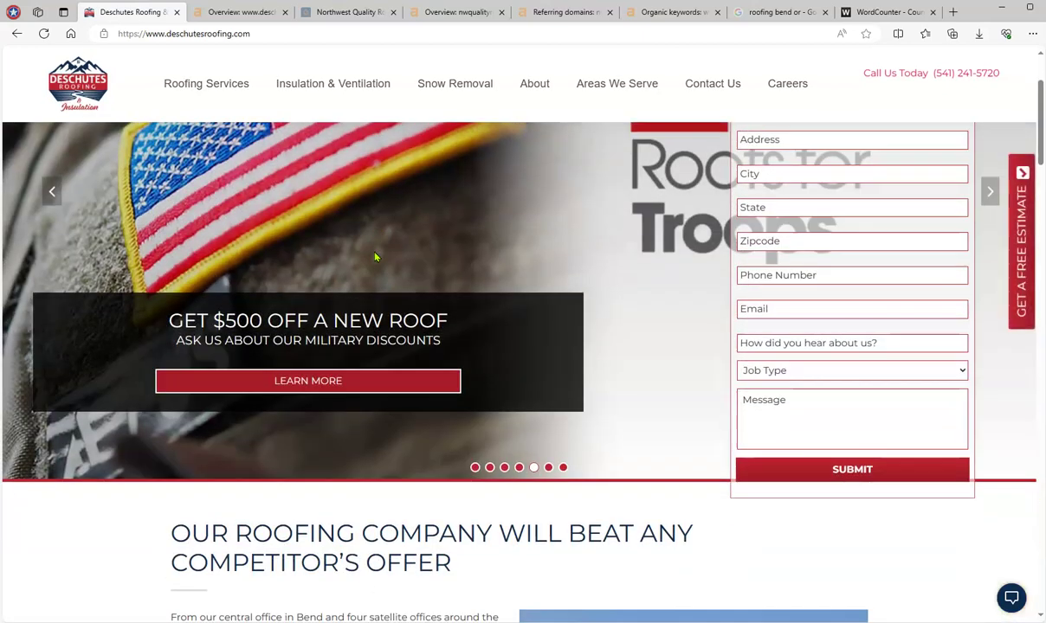
pyautogui.scroll(2, 375, 257)
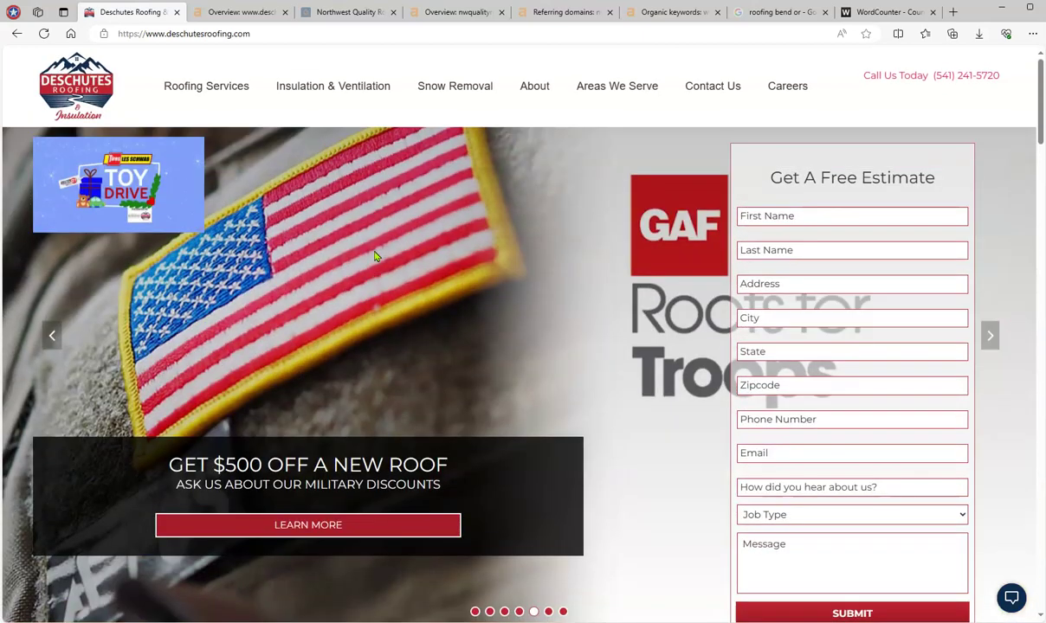
pyautogui.scroll(-5, 375, 255)
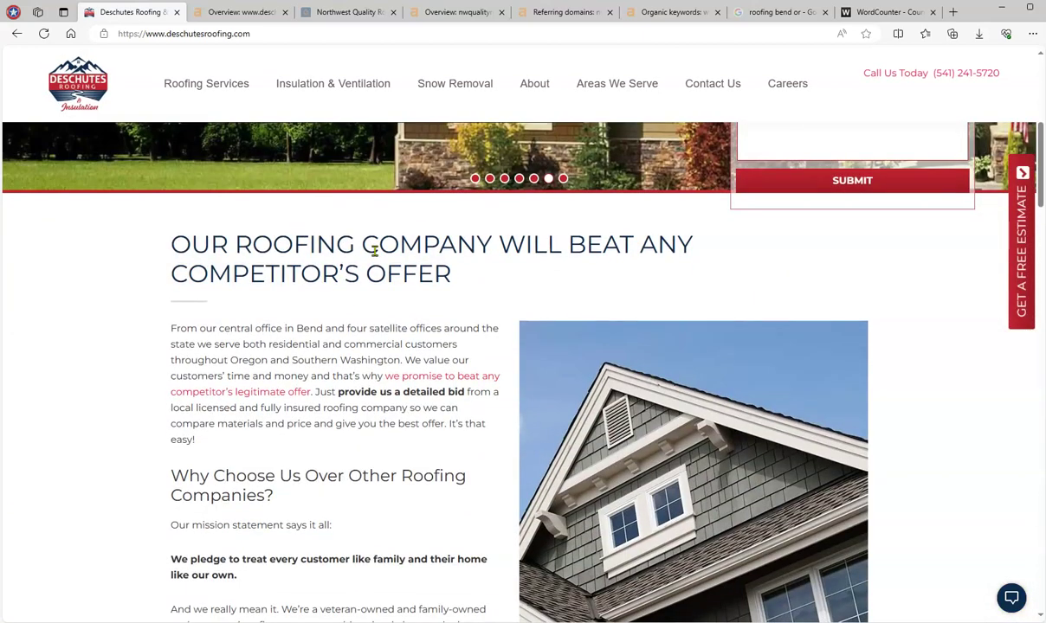
pyautogui.scroll(-2, 373, 252)
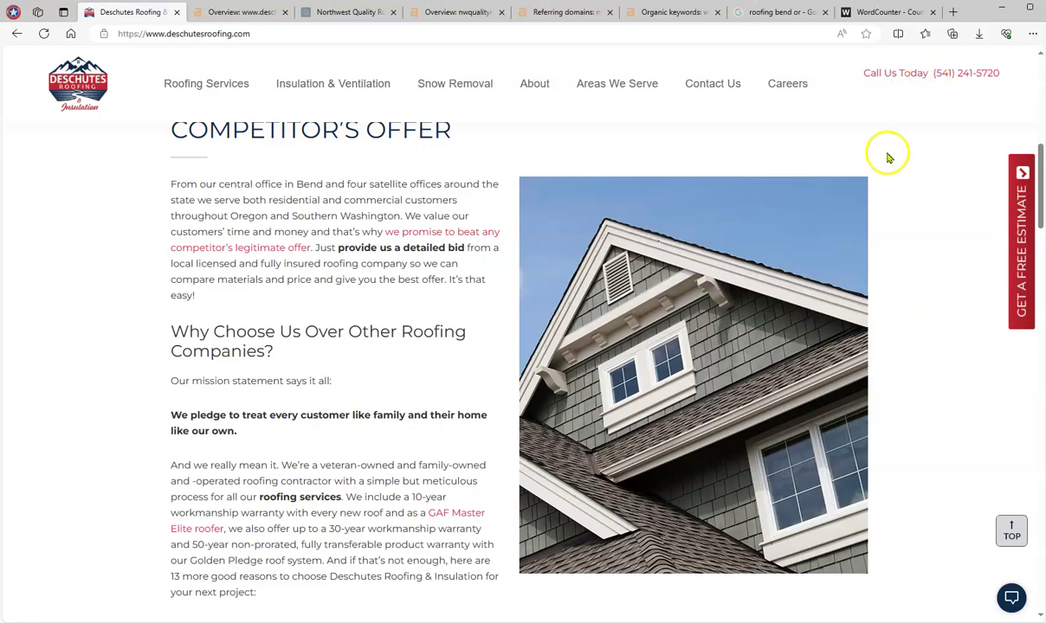
pyautogui.scroll(-6, 933, 187)
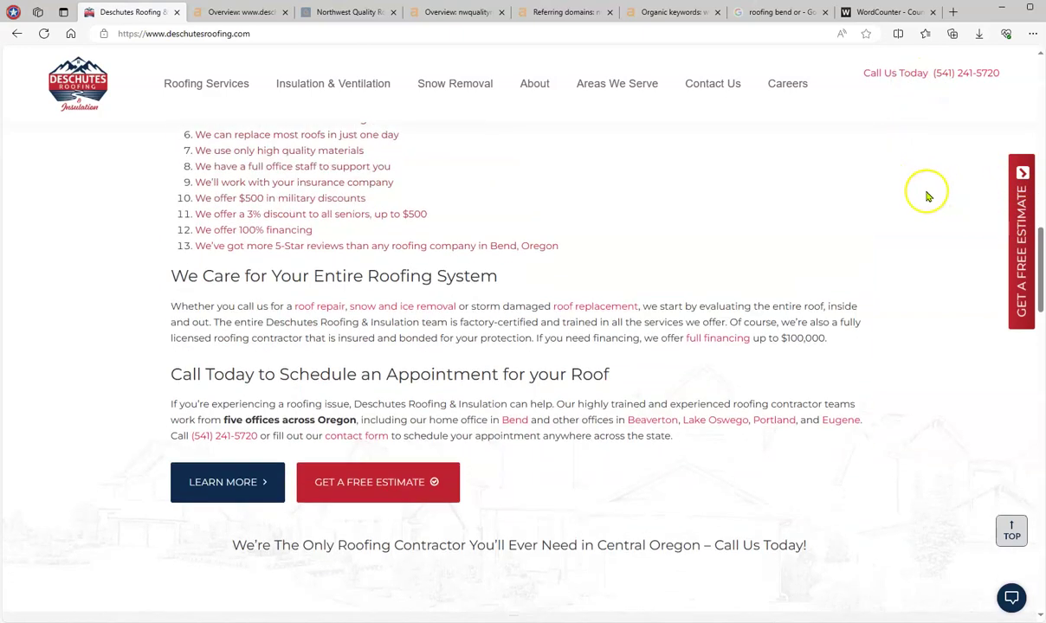
pyautogui.scroll(-3, 872, 211)
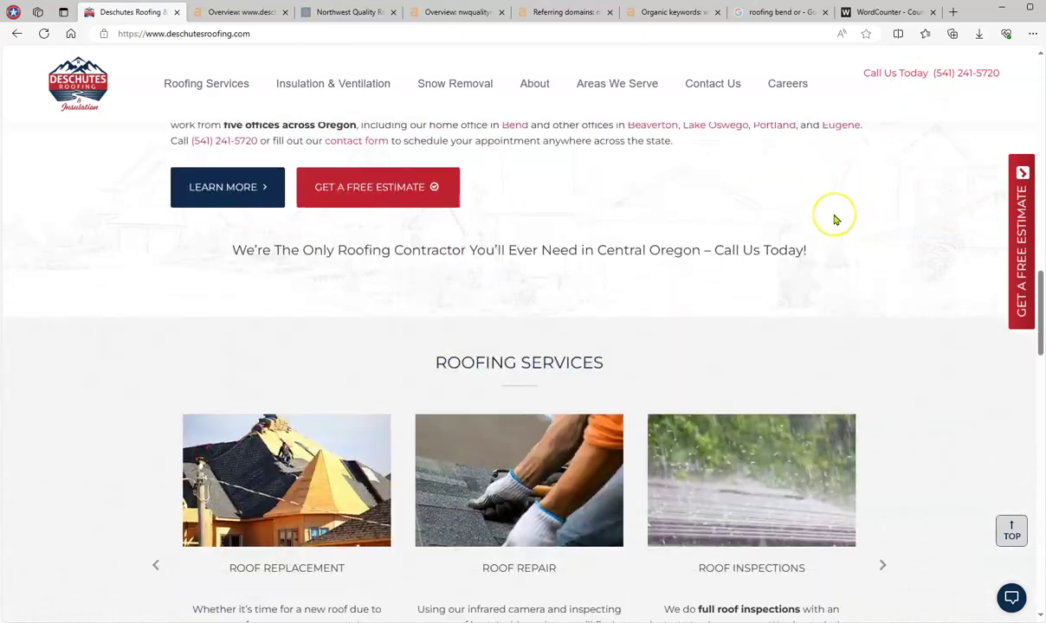
pyautogui.scroll(-15, 835, 220)
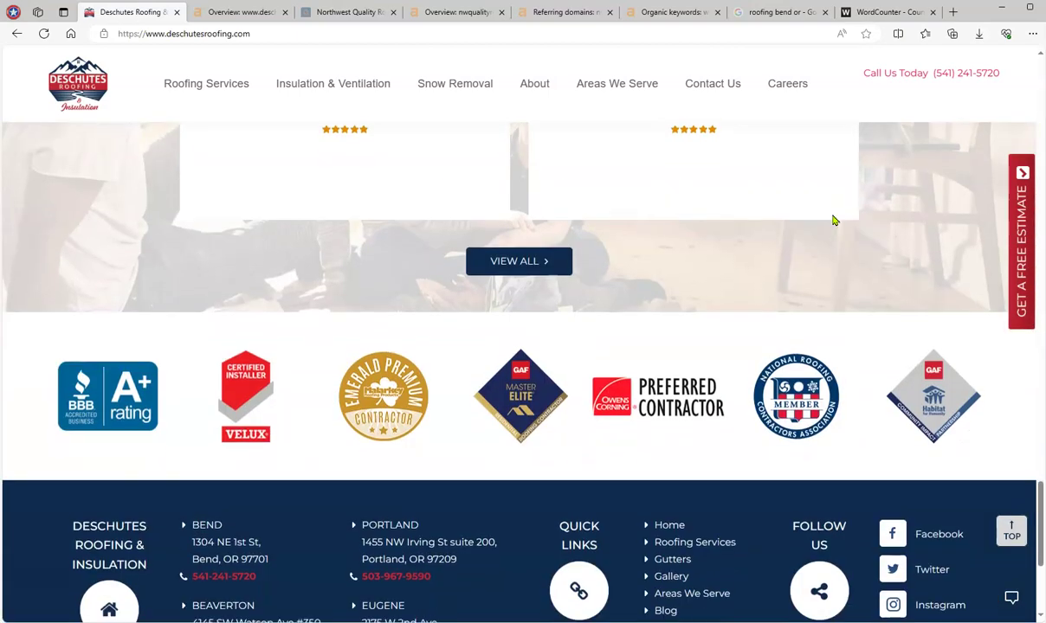
pyautogui.scroll(3, 831, 218)
pyautogui.scroll(-7, 829, 218)
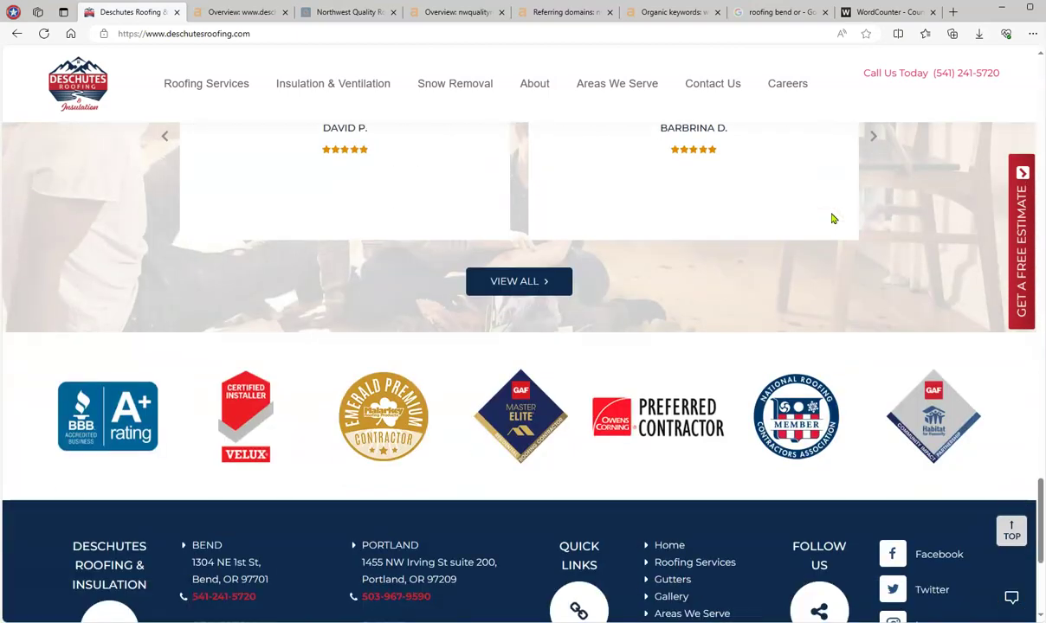
pyautogui.click(665, 247)
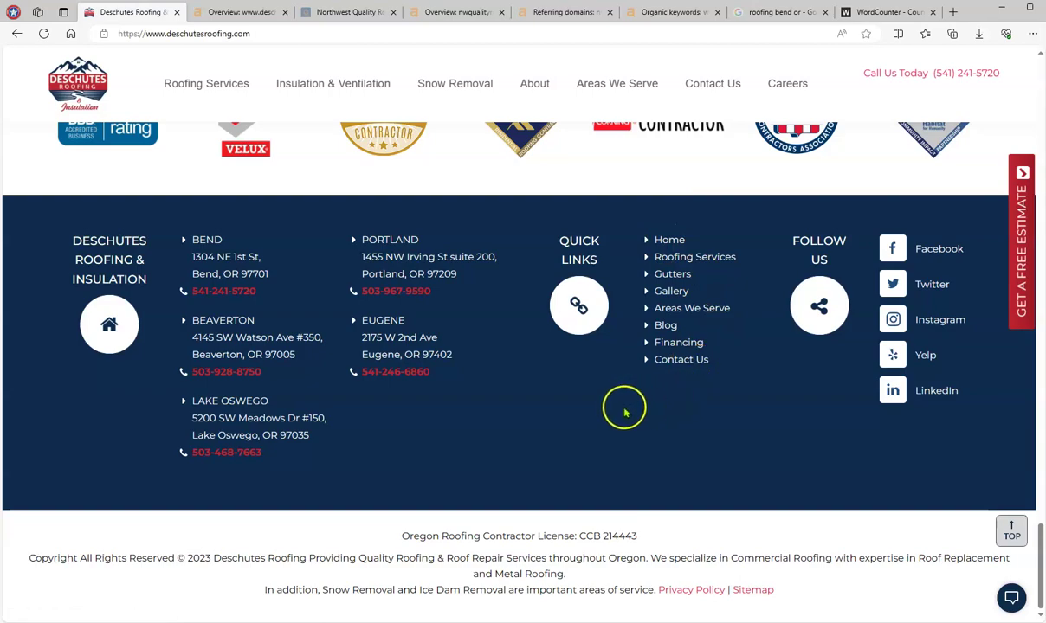
pyautogui.scroll(5, 621, 402)
pyautogui.scroll(10, 614, 364)
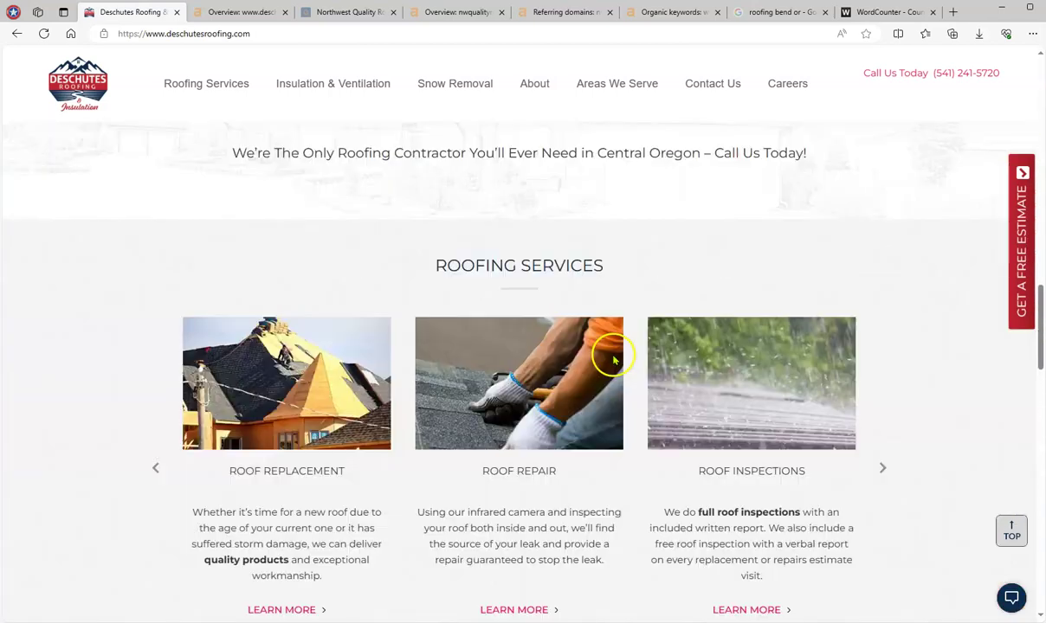
pyautogui.scroll(5, 604, 346)
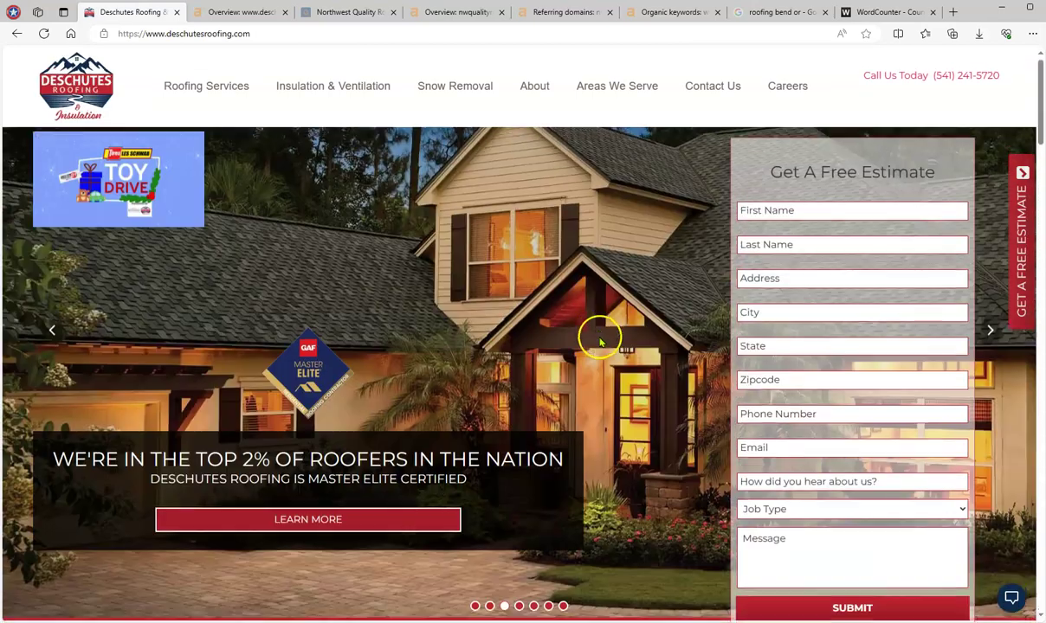
pyautogui.scroll(-5, 598, 339)
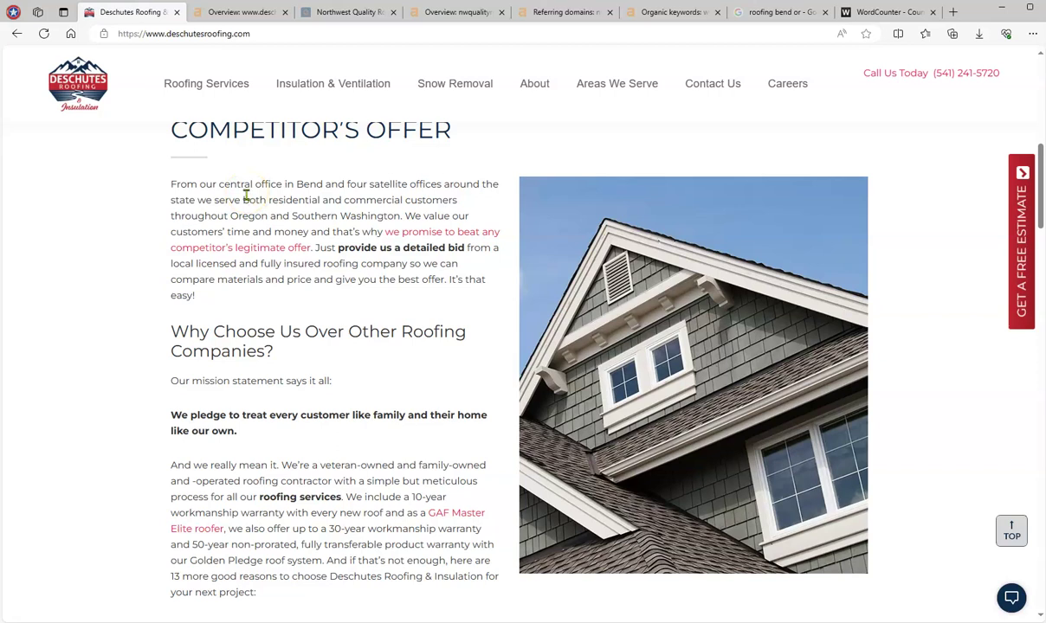
# Copy all homepage text, check WordCounter's 727 words and 4,340 characters, then return.
pyautogui.moveTo(243, 200); pyautogui.dragTo(283, 218)
pyautogui.hotkey('ctrl', 'a')
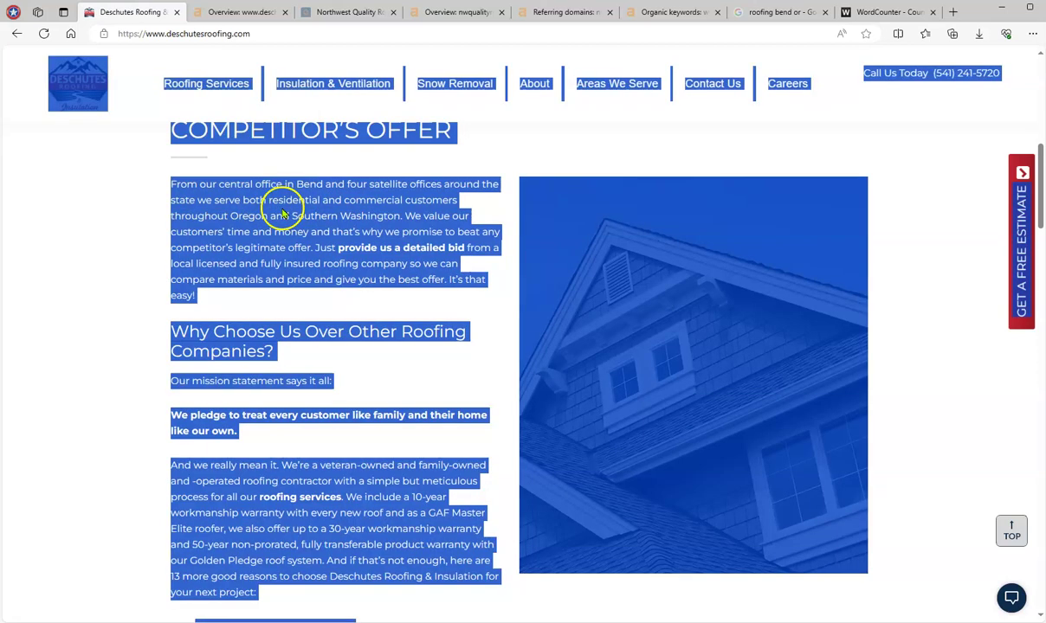
pyautogui.rightClick(282, 209)
pyautogui.click(316, 222)
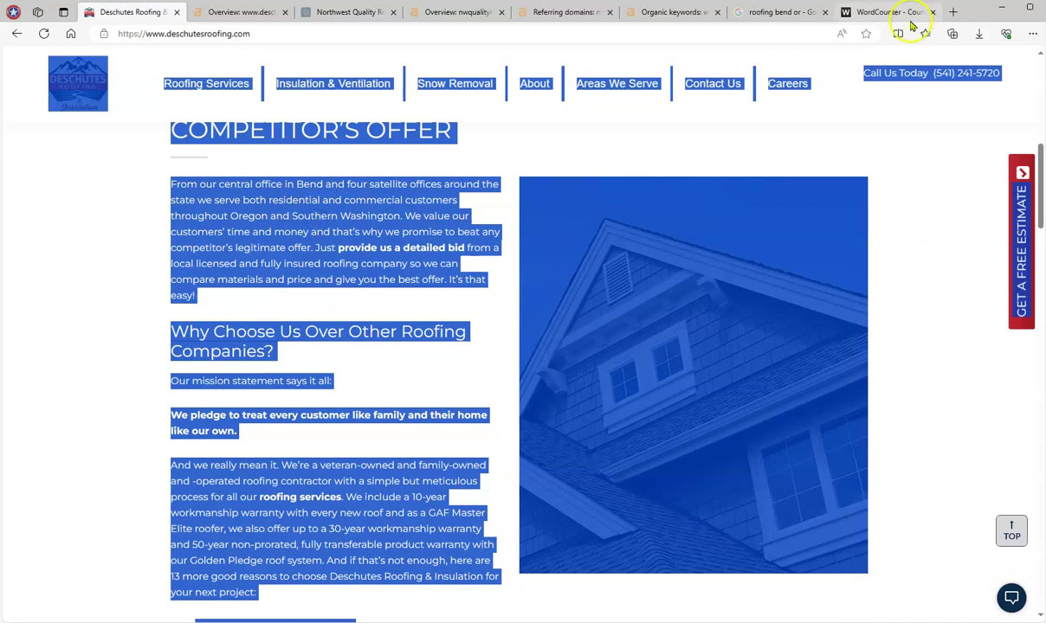
pyautogui.click(887, 13)
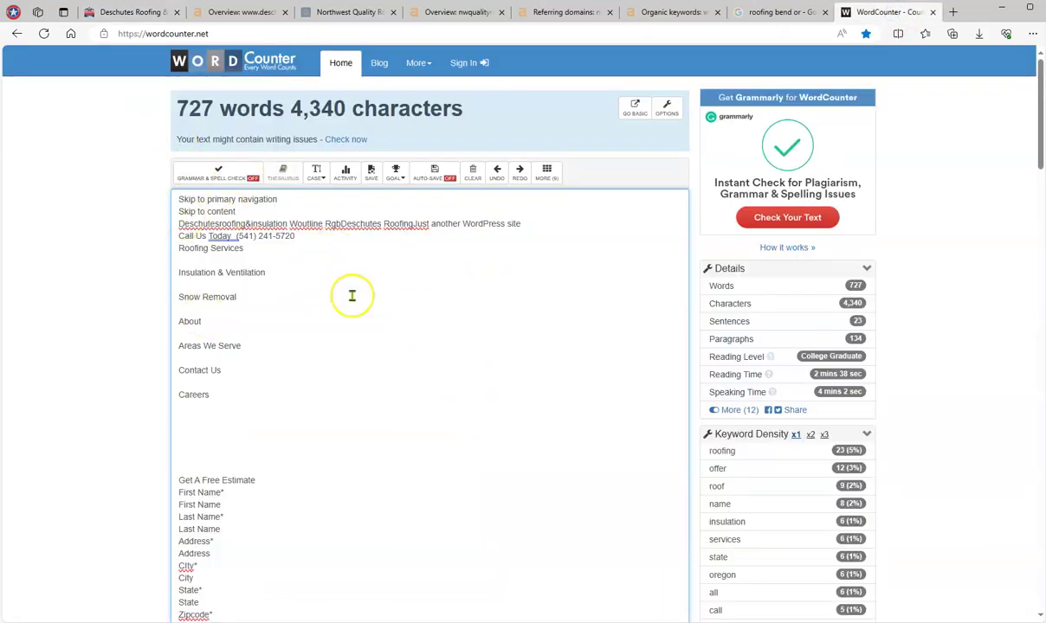
pyautogui.click(128, 12)
pyautogui.click(126, 186)
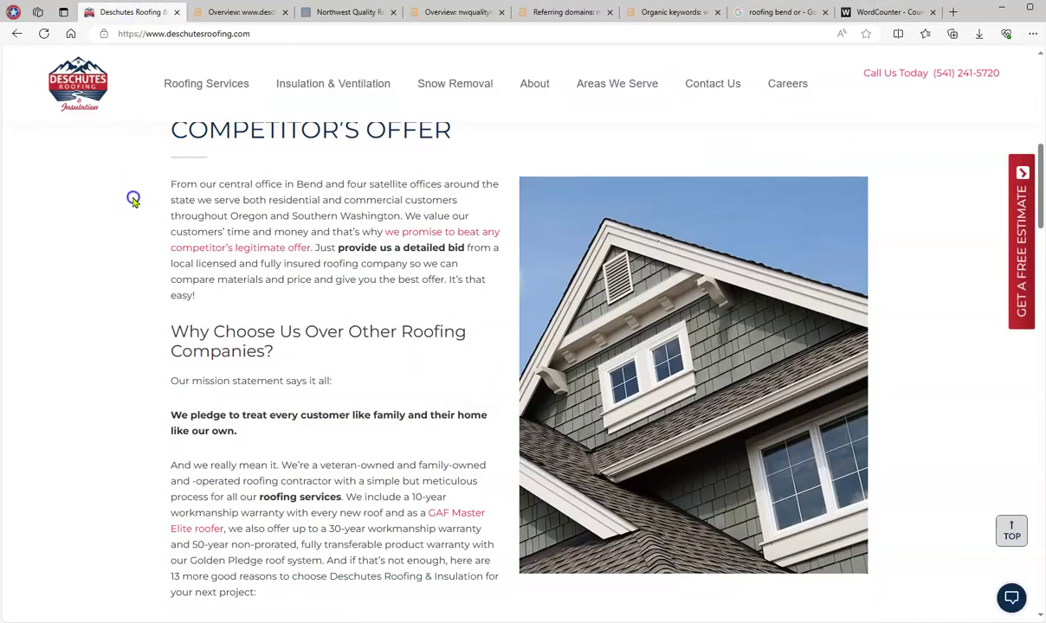
pyautogui.scroll(7, 169, 307)
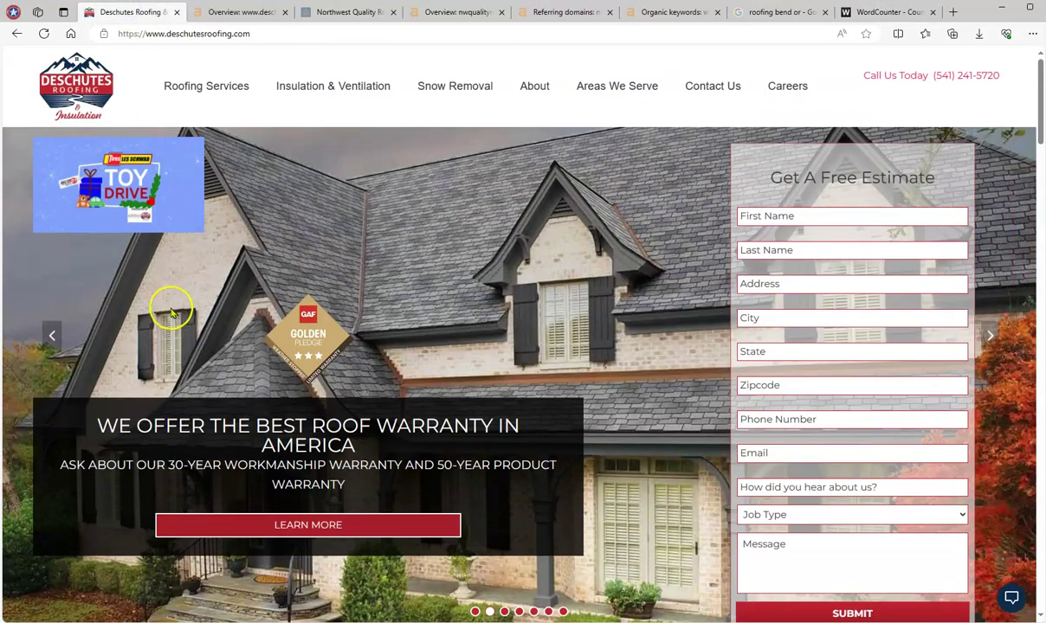
pyautogui.scroll(-5, 611, 294)
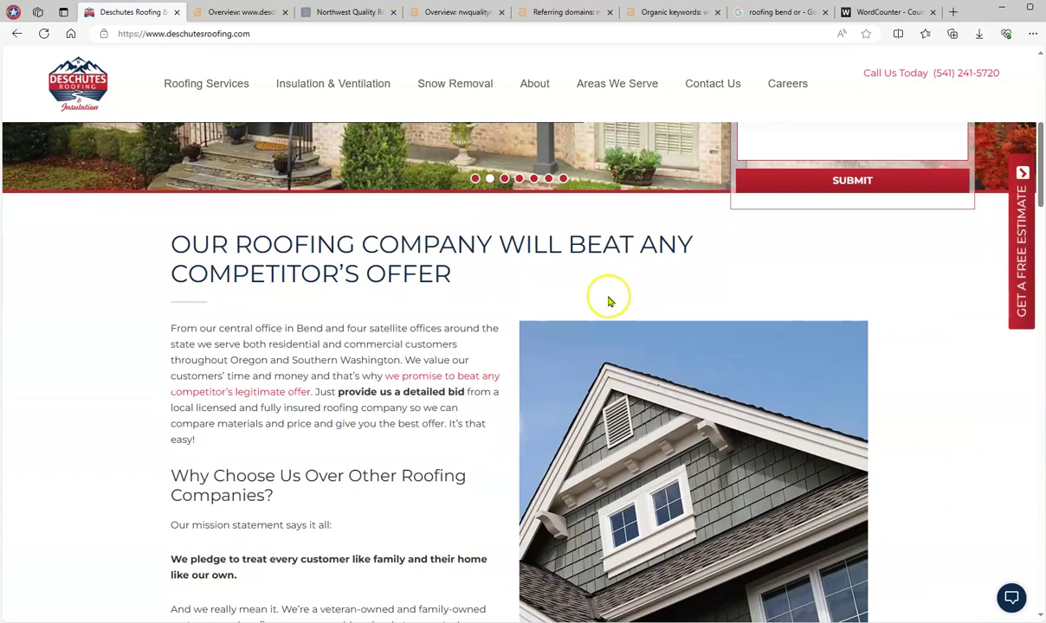
pyautogui.scroll(-2, 606, 299)
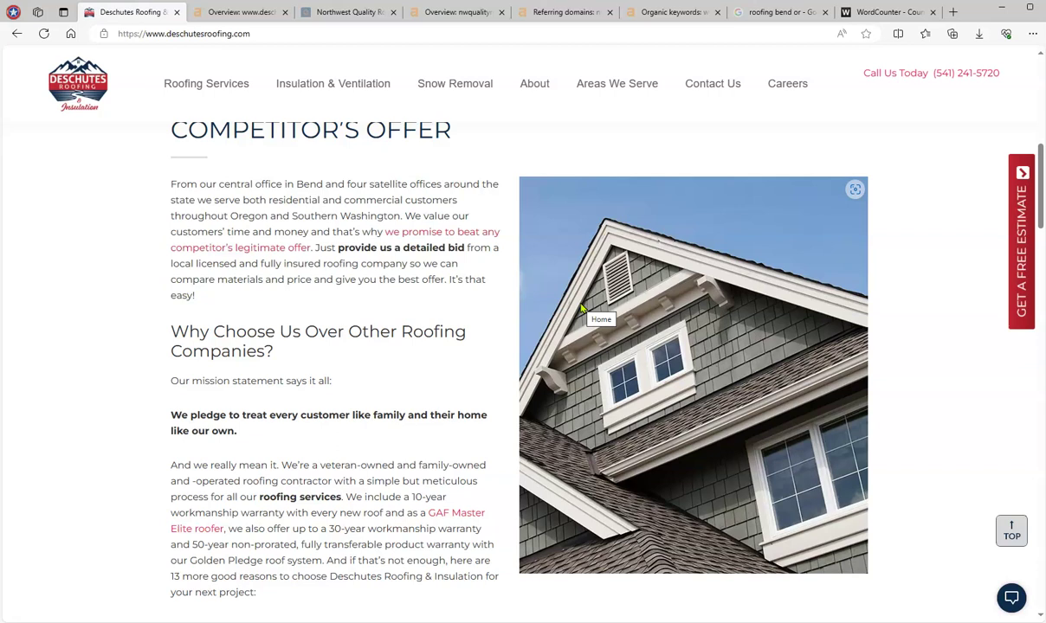
pyautogui.click(589, 314)
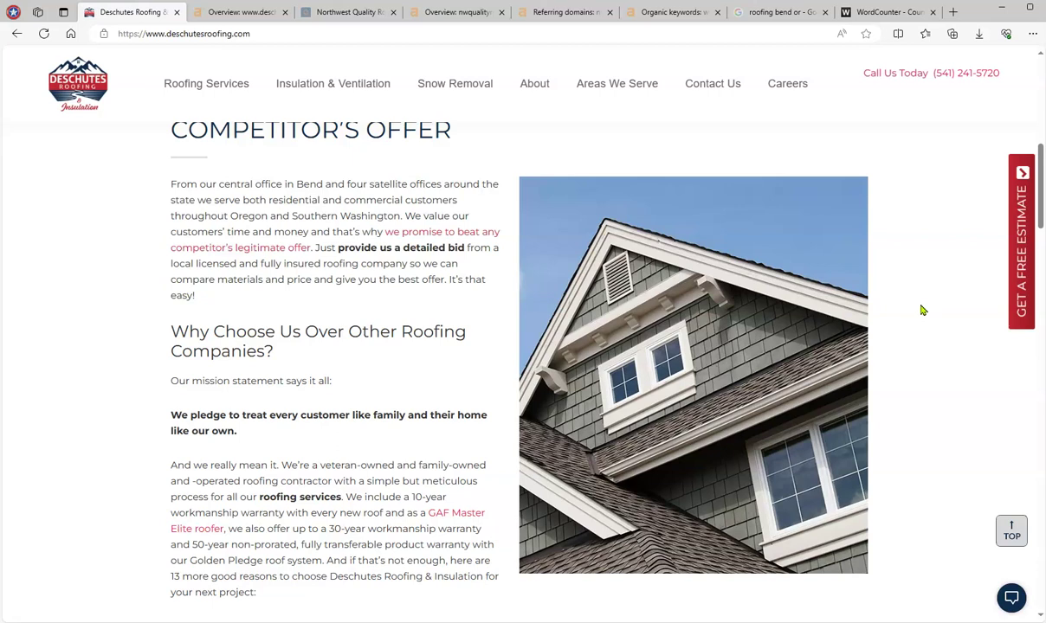
pyautogui.click(755, 12)
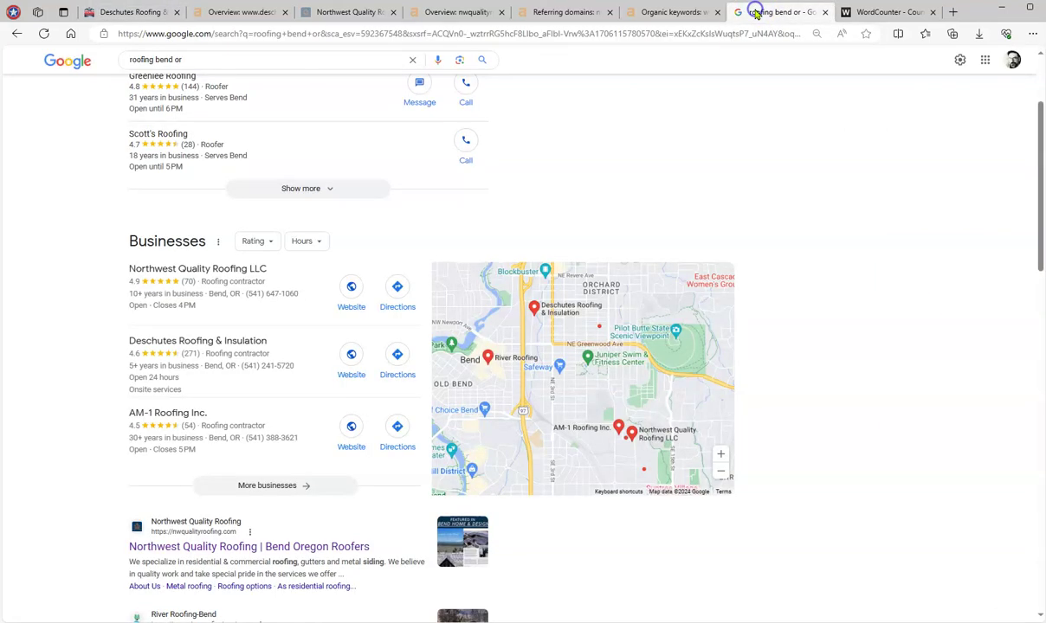
pyautogui.scroll(2, 766, 117)
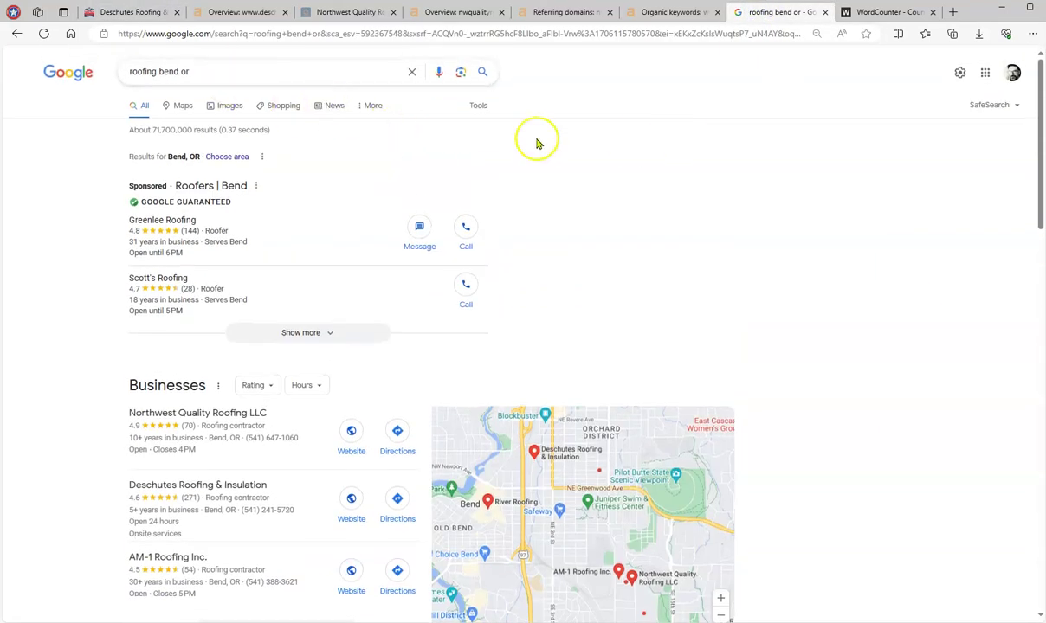
pyautogui.click(122, 12)
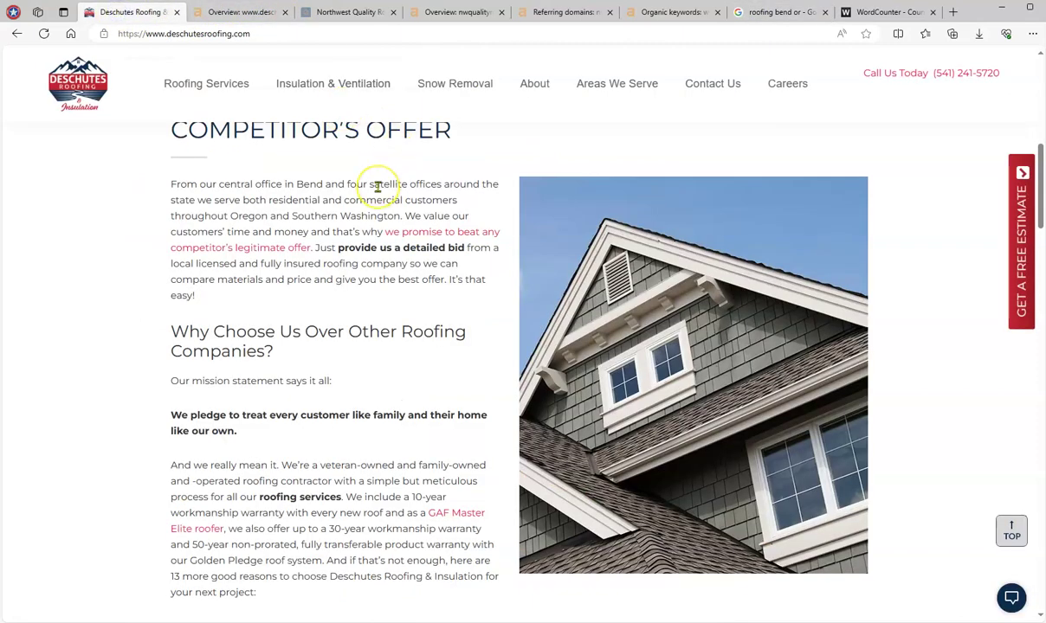
pyautogui.click(695, 264)
pyautogui.rightClick(670, 253)
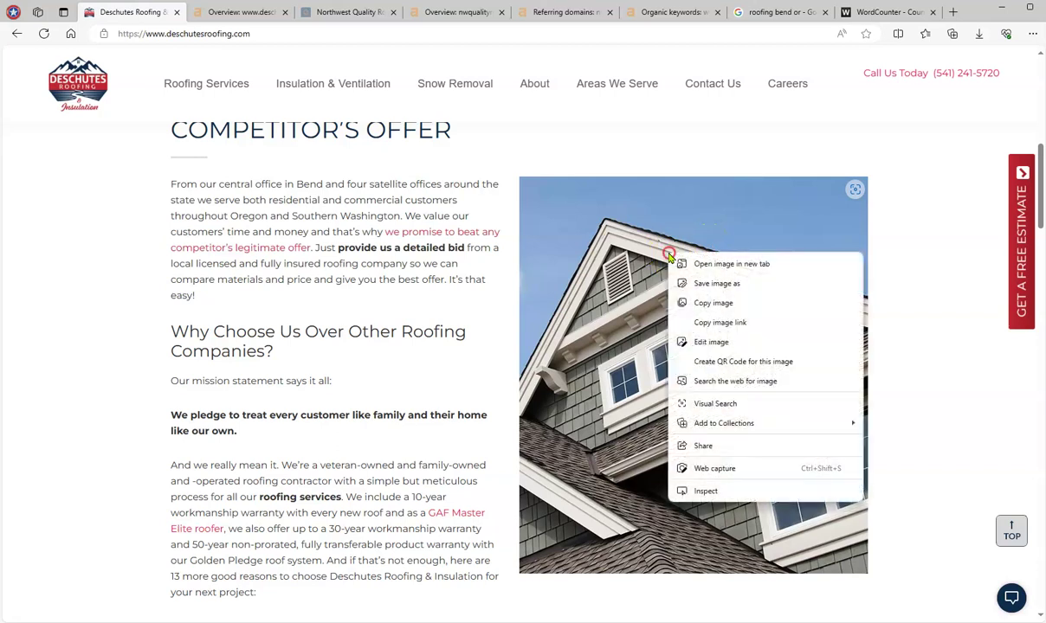
pyautogui.click(725, 285)
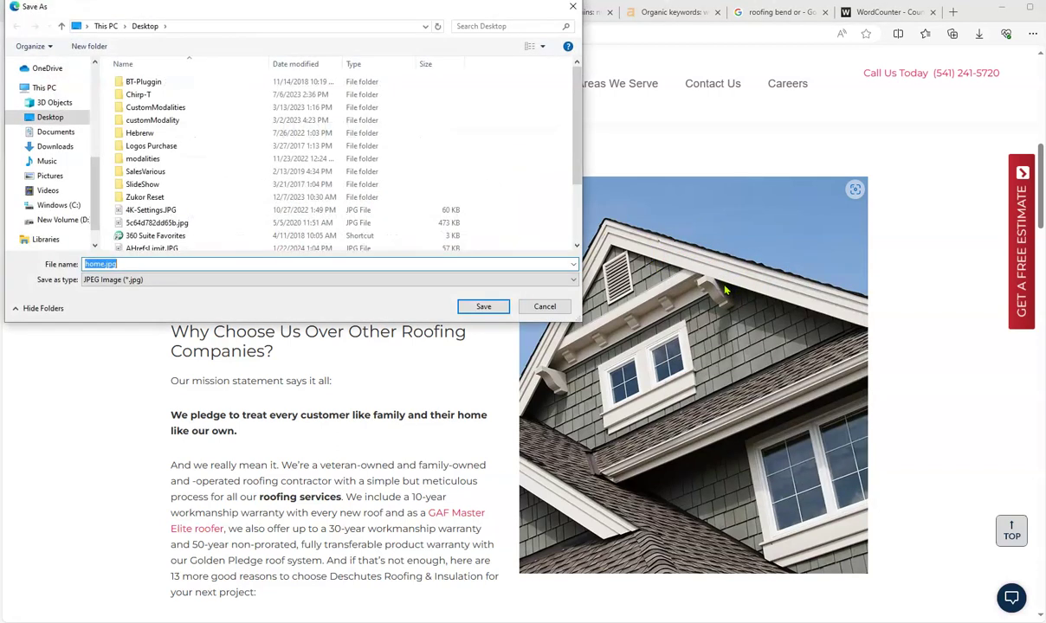
pyautogui.click(716, 290)
pyautogui.click(536, 308)
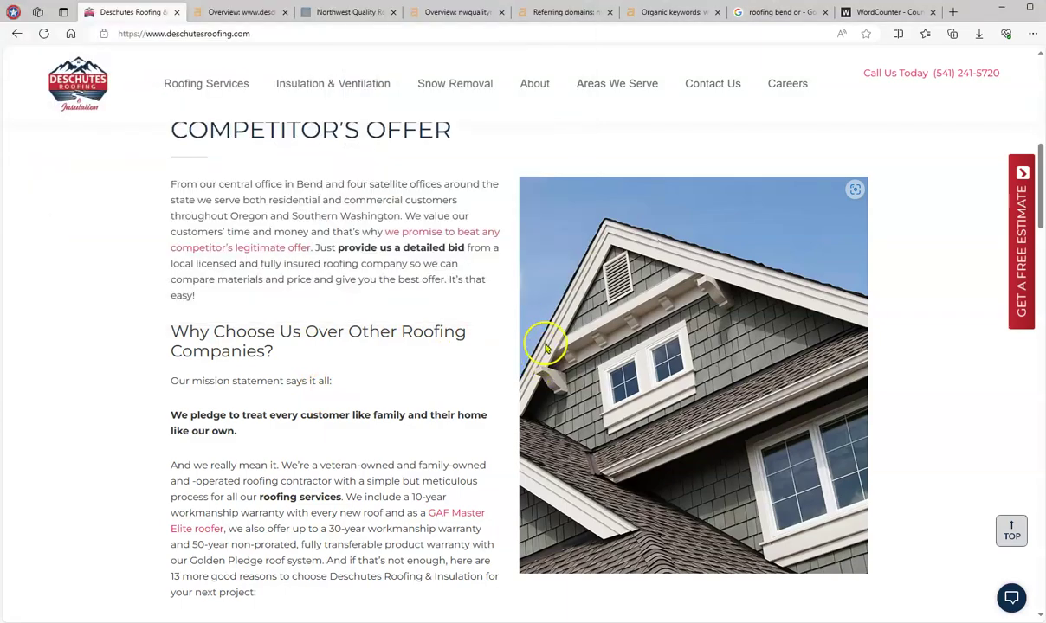
# Review the Deschutes hero and offer section, then show Google results for 'roofing bend or'.
pyautogui.scroll(5, 546, 346)
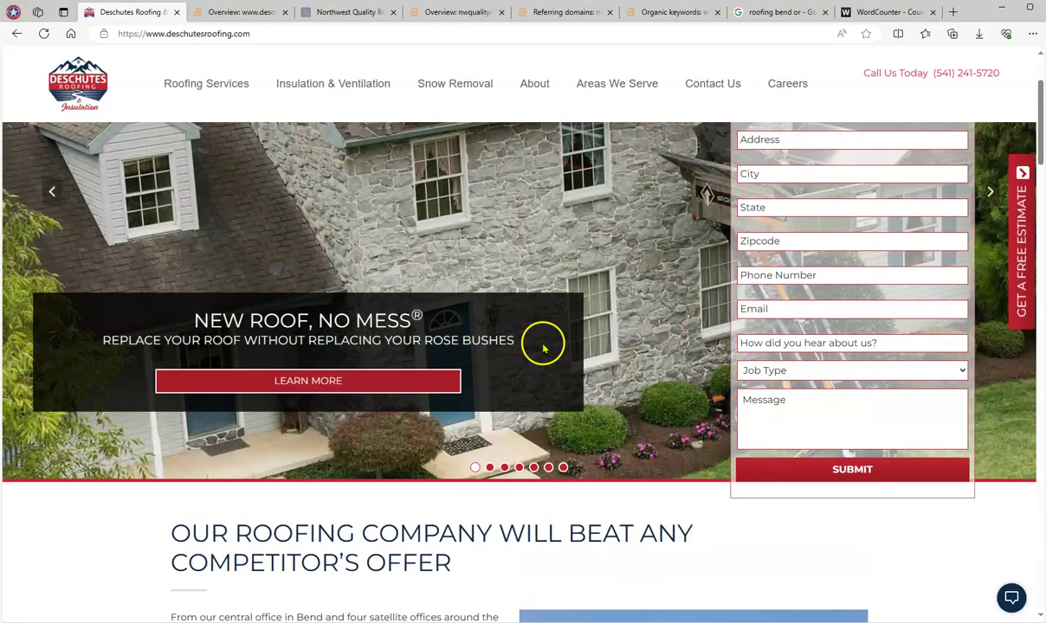
pyautogui.scroll(-3, 688, 544)
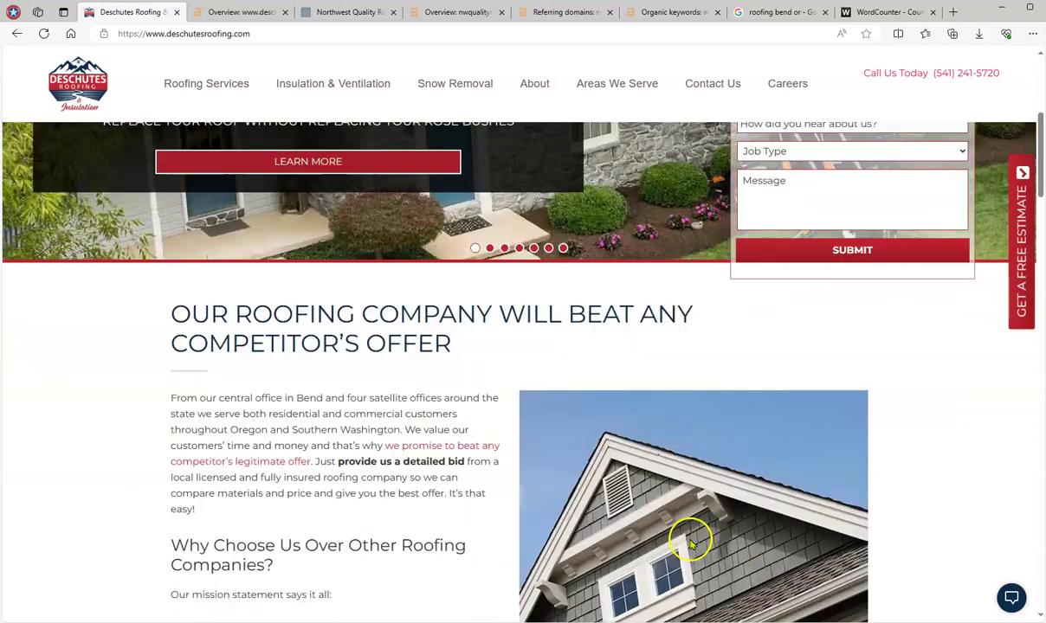
pyautogui.scroll(-2, 680, 518)
pyautogui.scroll(6, 678, 515)
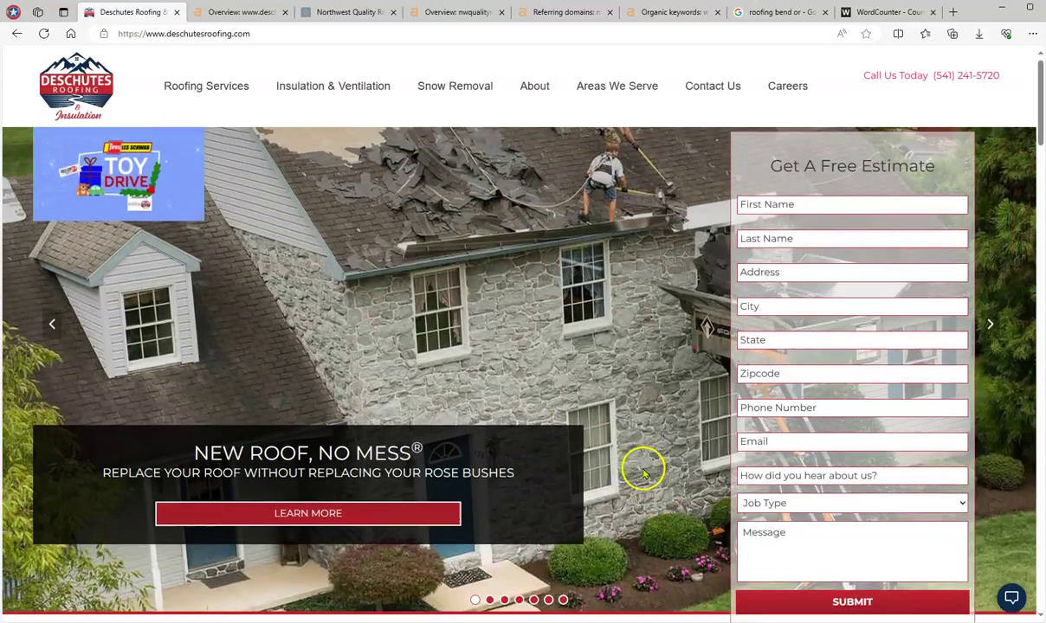
pyautogui.scroll(-5, 643, 471)
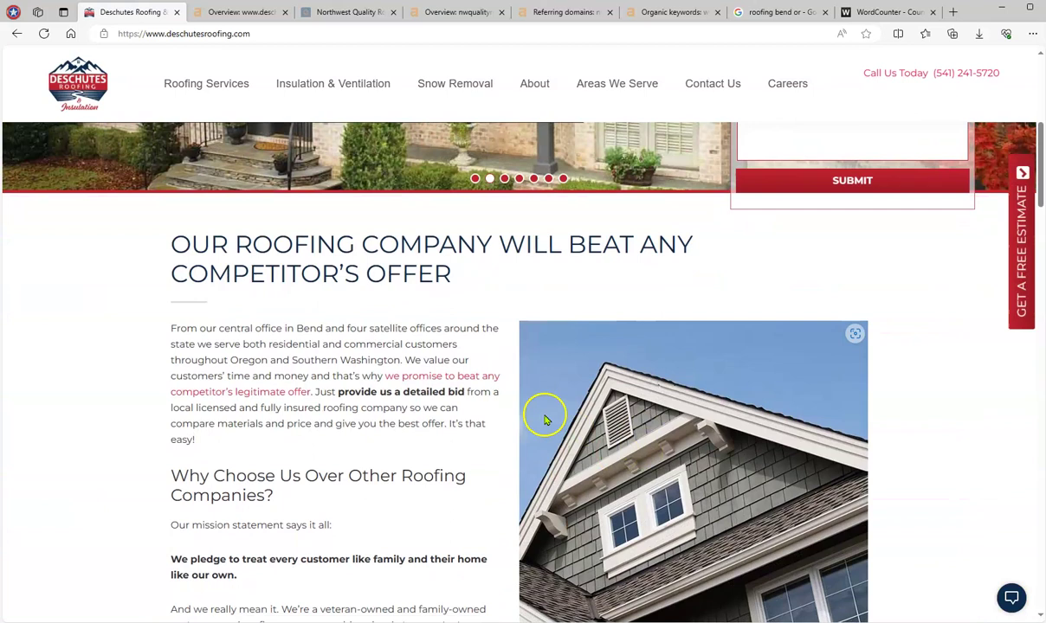
pyautogui.click(743, 13)
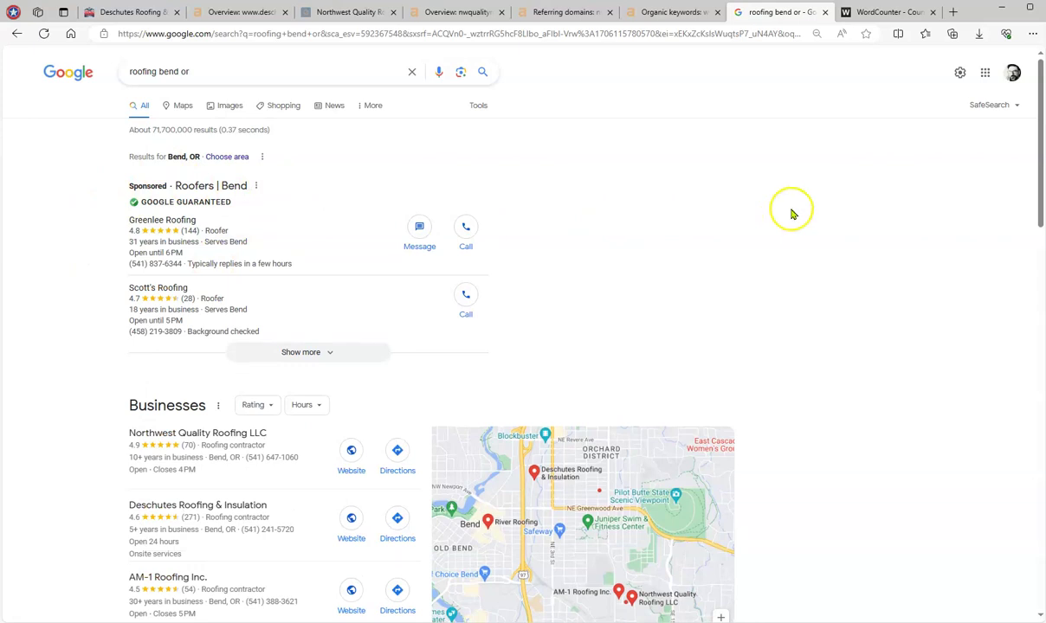
pyautogui.scroll(-2, 789, 212)
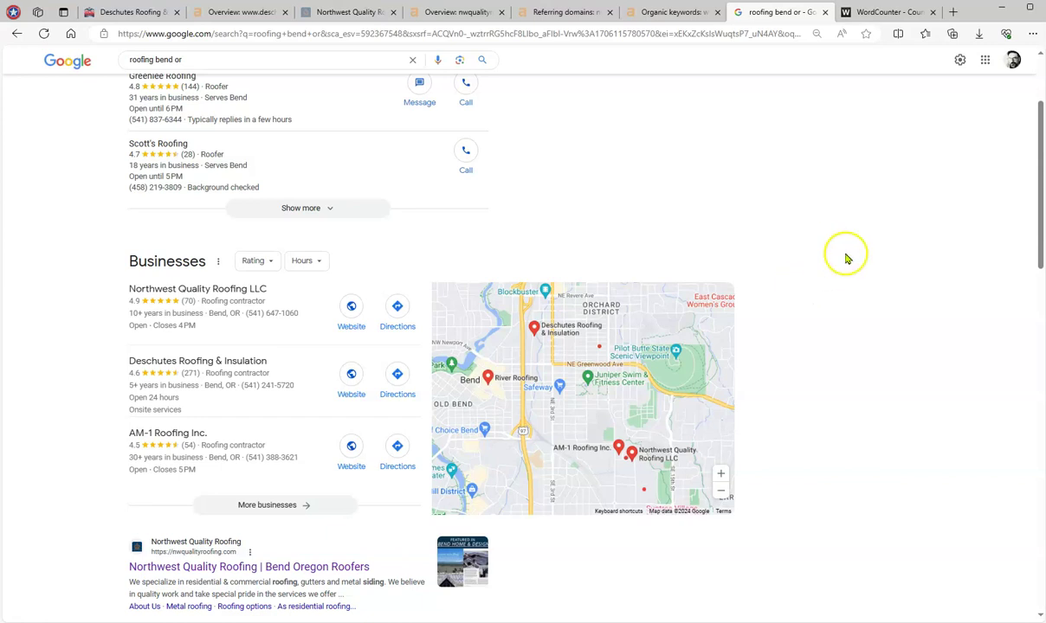
pyautogui.scroll(-3, 840, 250)
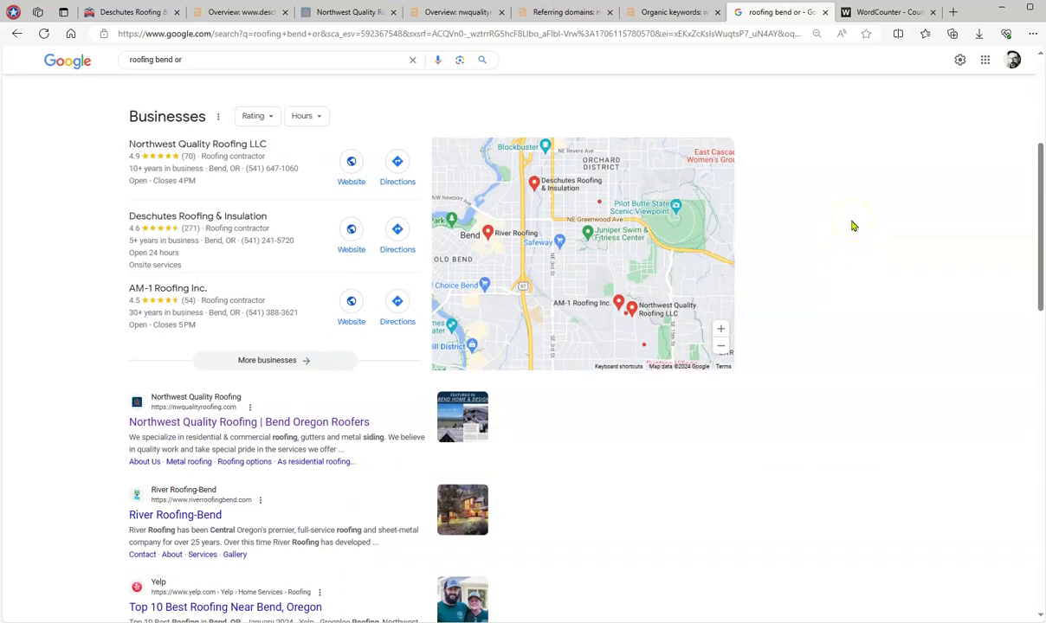
pyautogui.scroll(-3, 851, 218)
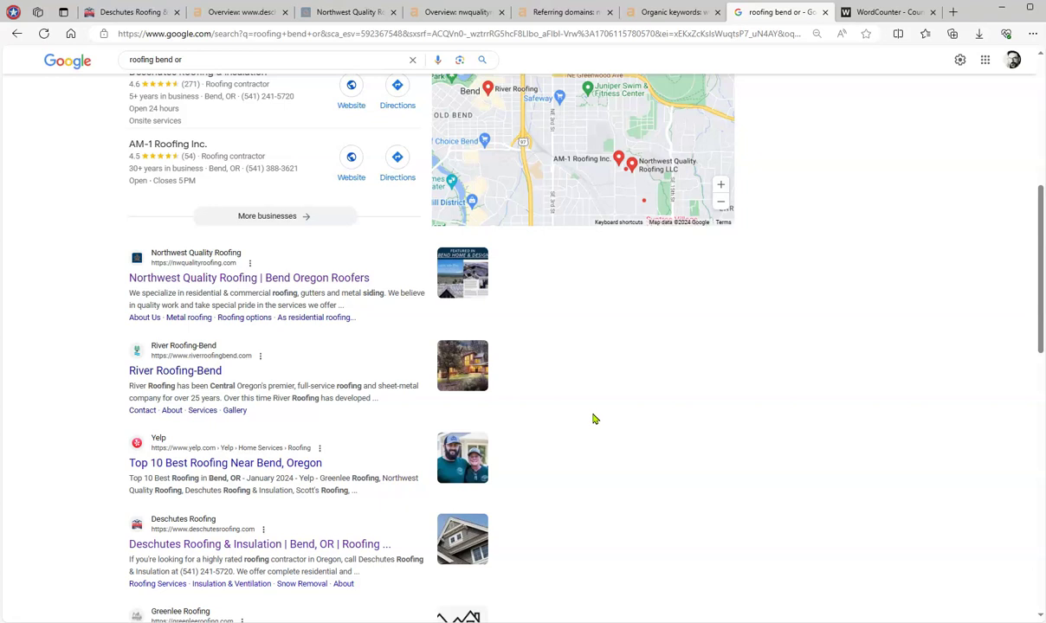
# Open the deschutesroofing.com Ahrefs overview and check the DR 21 explanation.
pyautogui.click(227, 15)
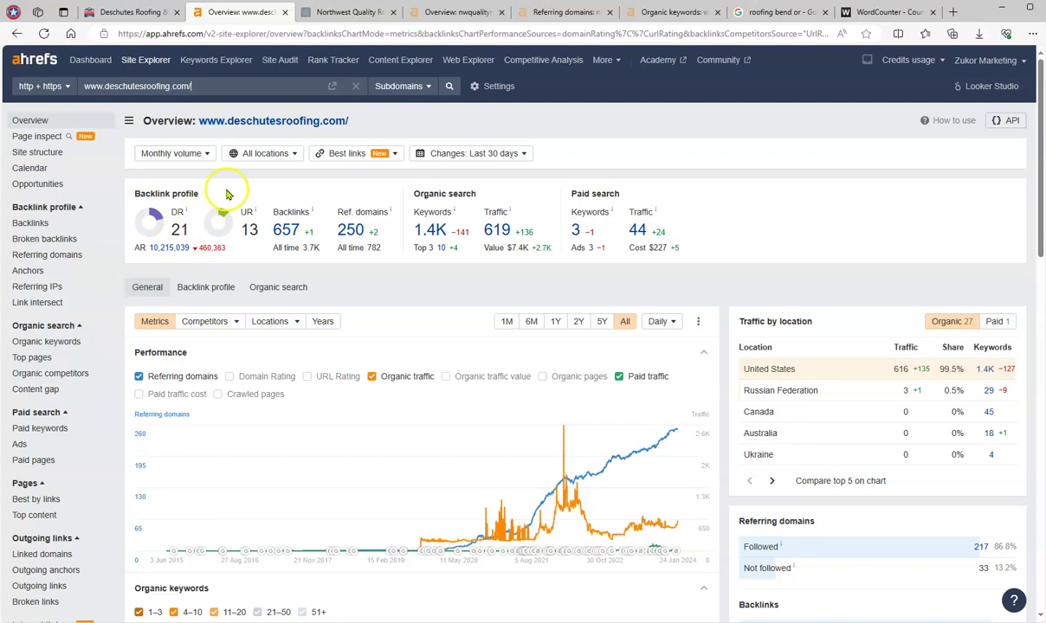
pyautogui.moveTo(207, 197)
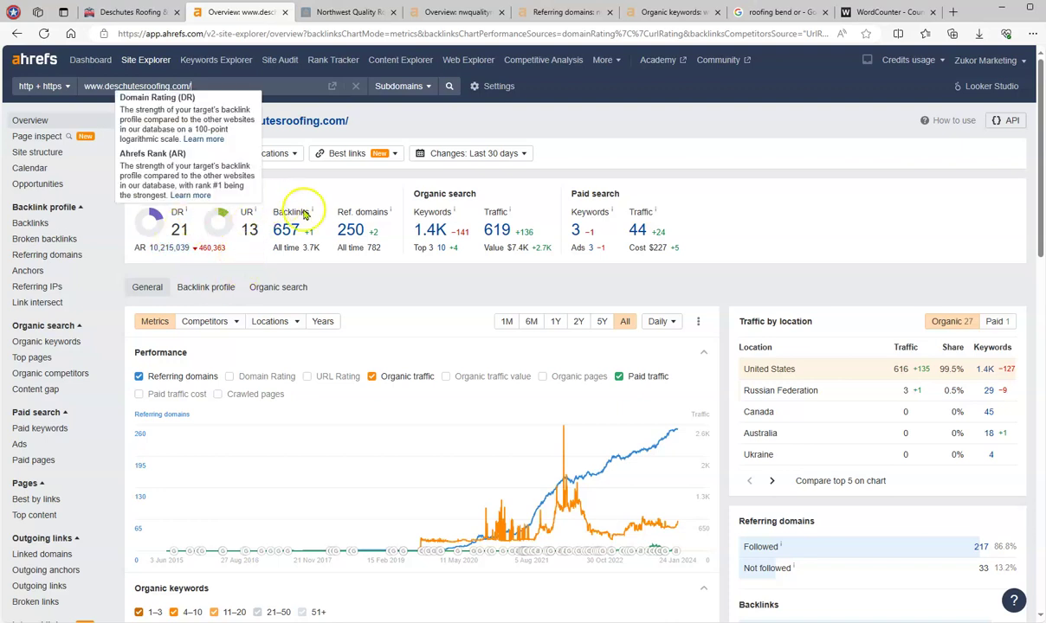
pyautogui.click(419, 289)
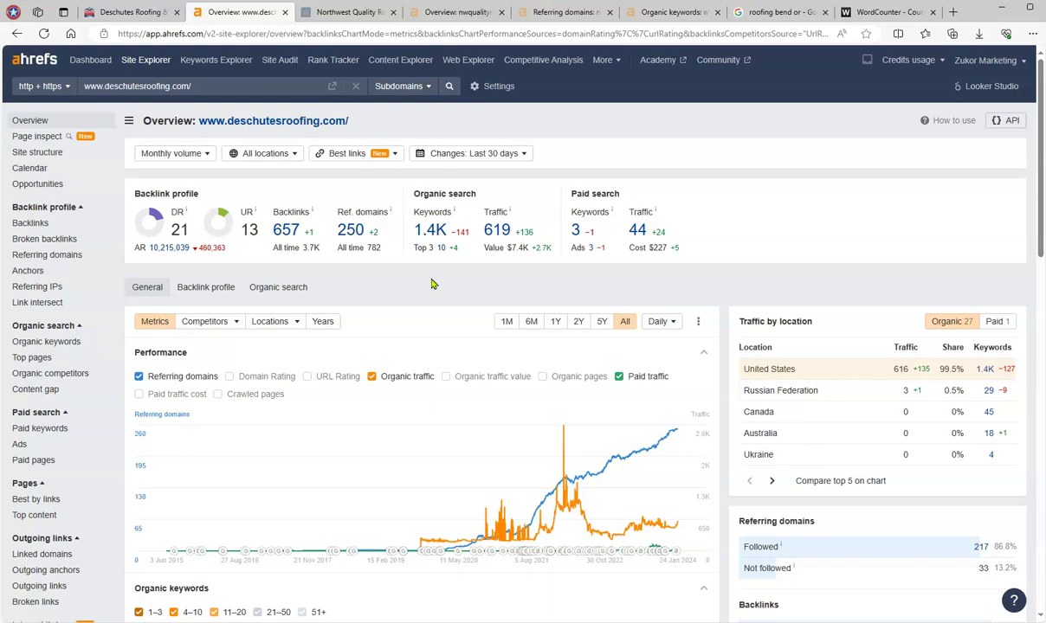
# Browse the Northwest Quality Roofing homepage, then view its Ahrefs overview (DR 12, 68 referring domains).
pyautogui.click(342, 12)
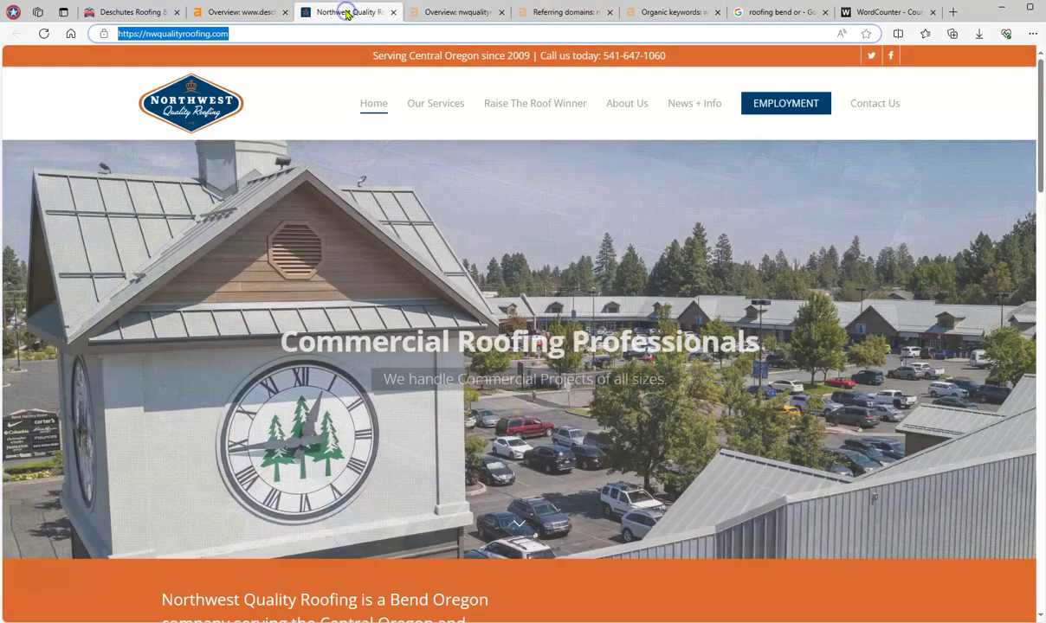
pyautogui.scroll(-8, 307, 247)
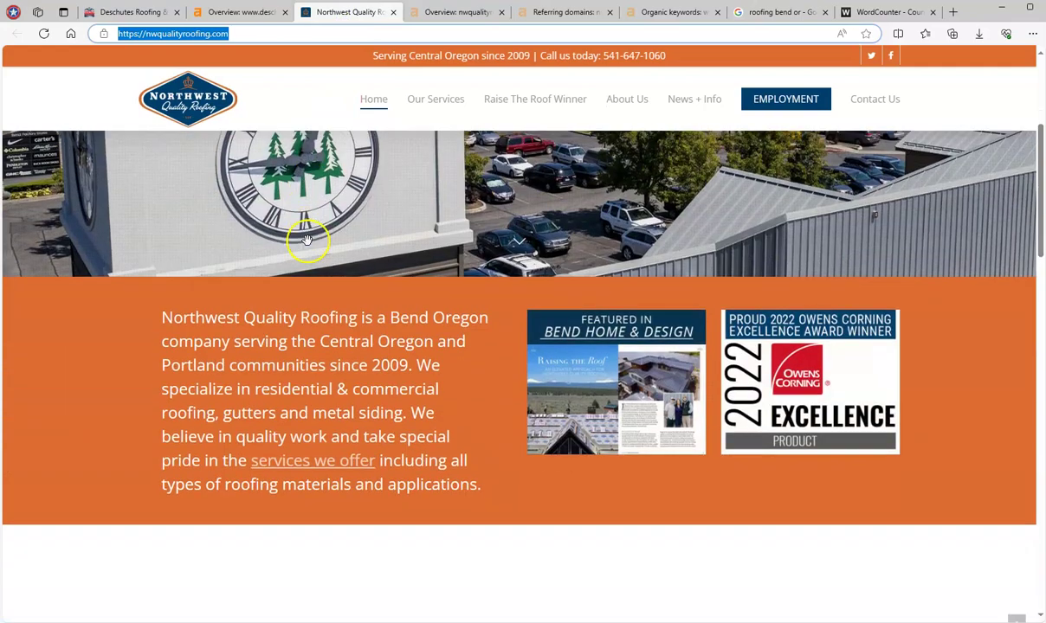
pyautogui.scroll(-15, 307, 251)
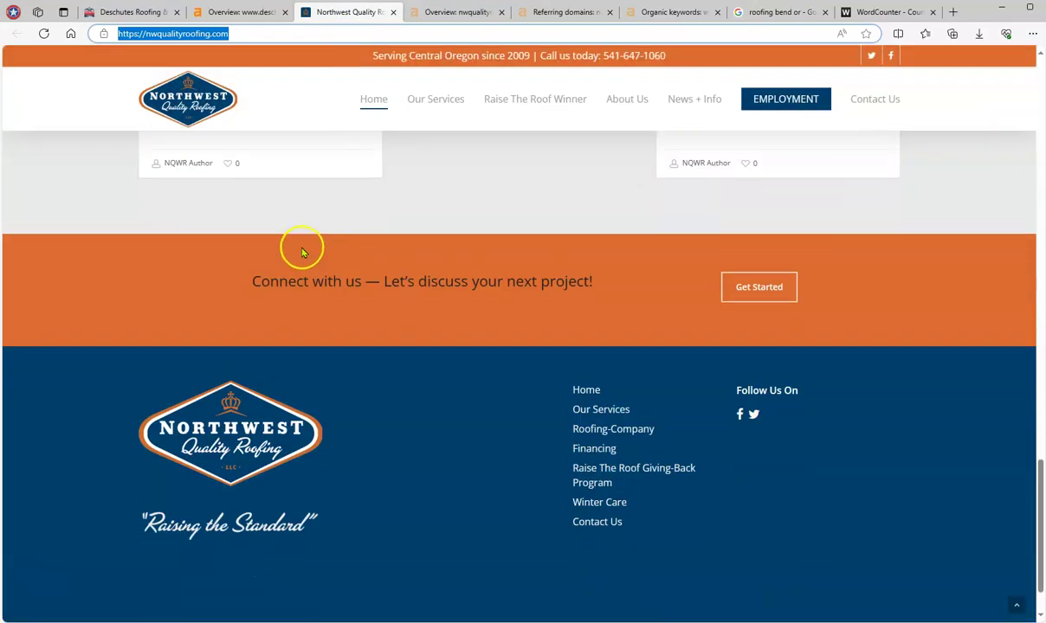
pyautogui.scroll(6, 298, 247)
pyautogui.scroll(10, 298, 247)
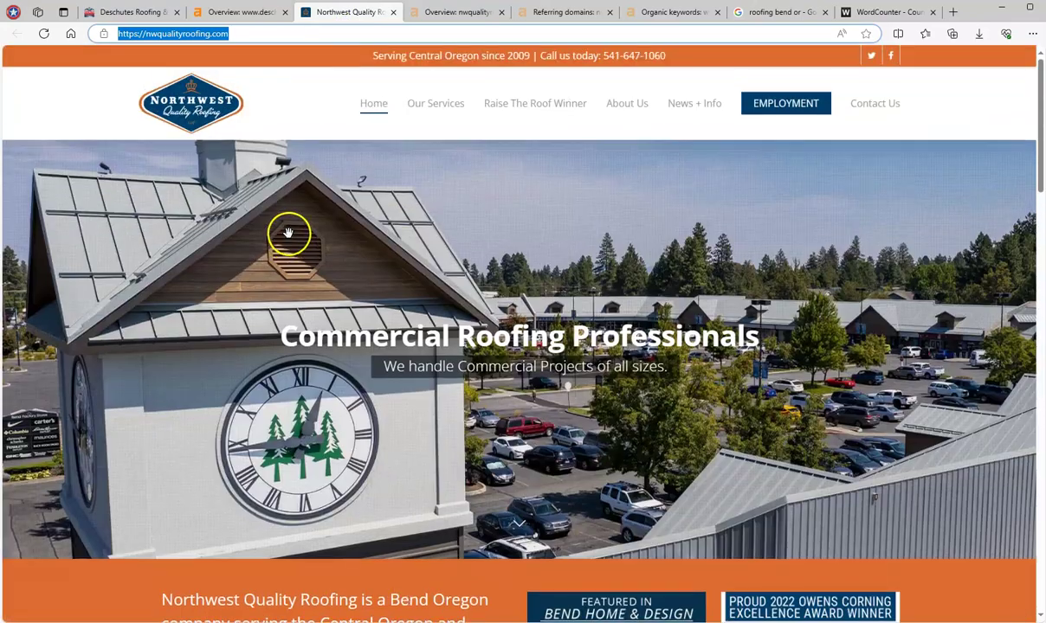
pyautogui.click(450, 12)
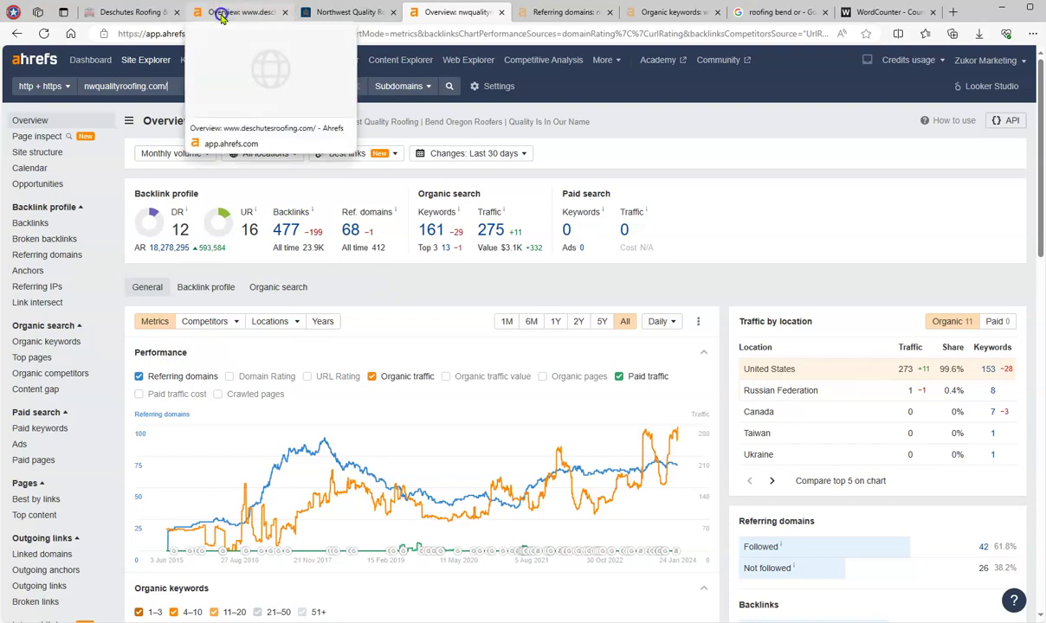
# Alternate between the deschutesroofing.com and nwqualityroofing.com overviews, finishing on deschutesroofing.com.
pyautogui.click(221, 13)
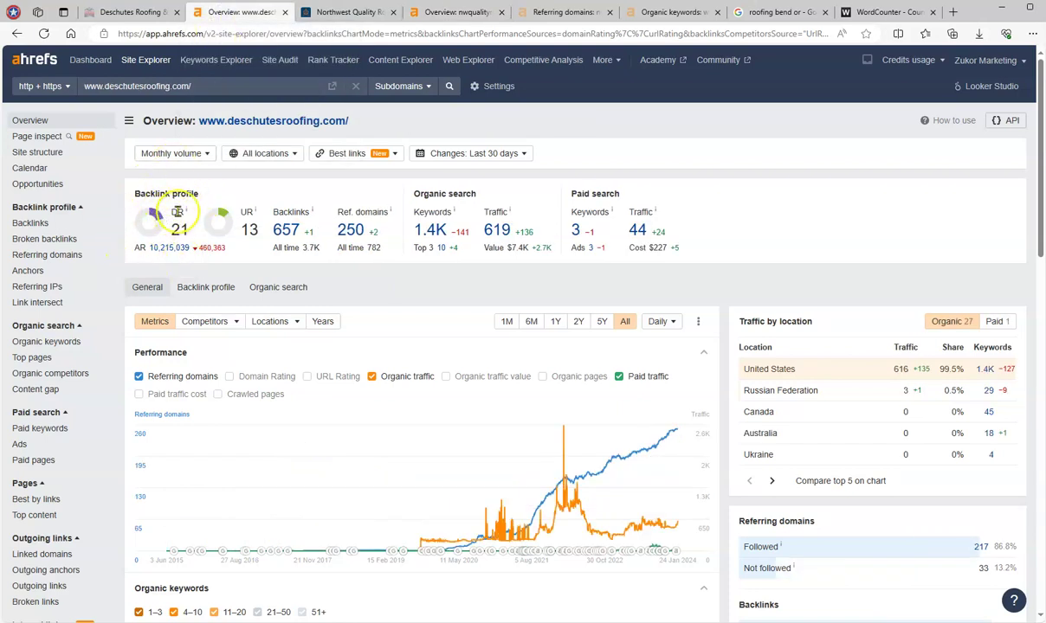
pyautogui.click(435, 12)
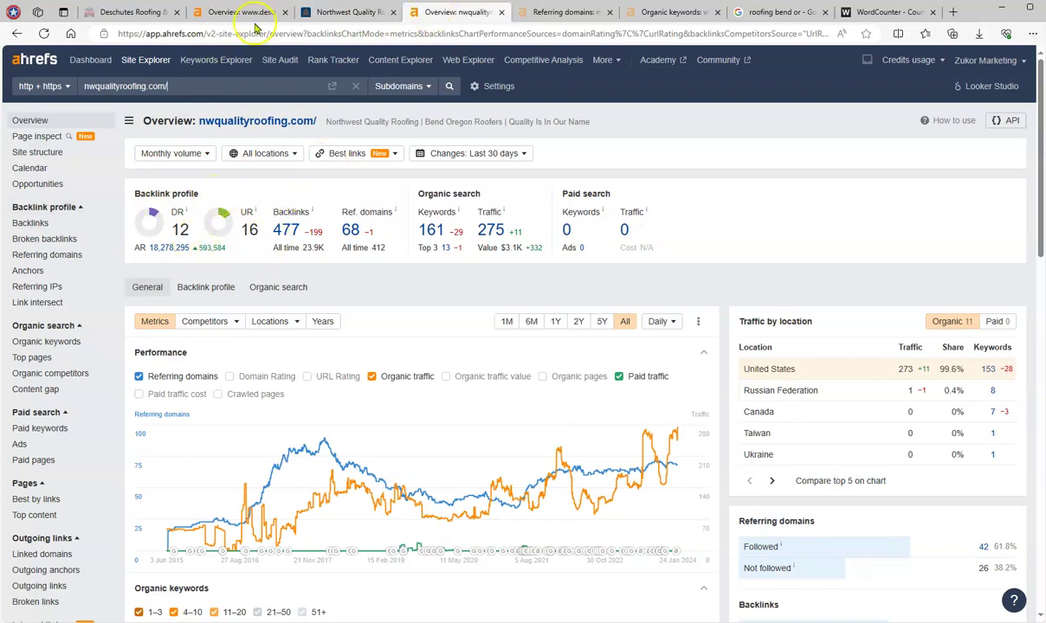
pyautogui.click(241, 12)
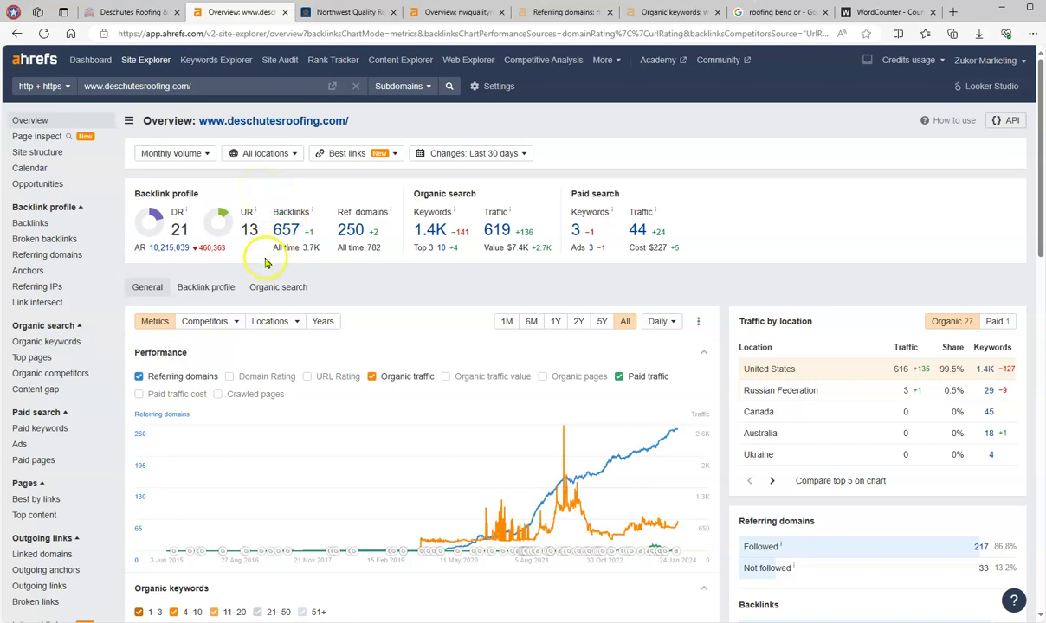
pyautogui.click(414, 12)
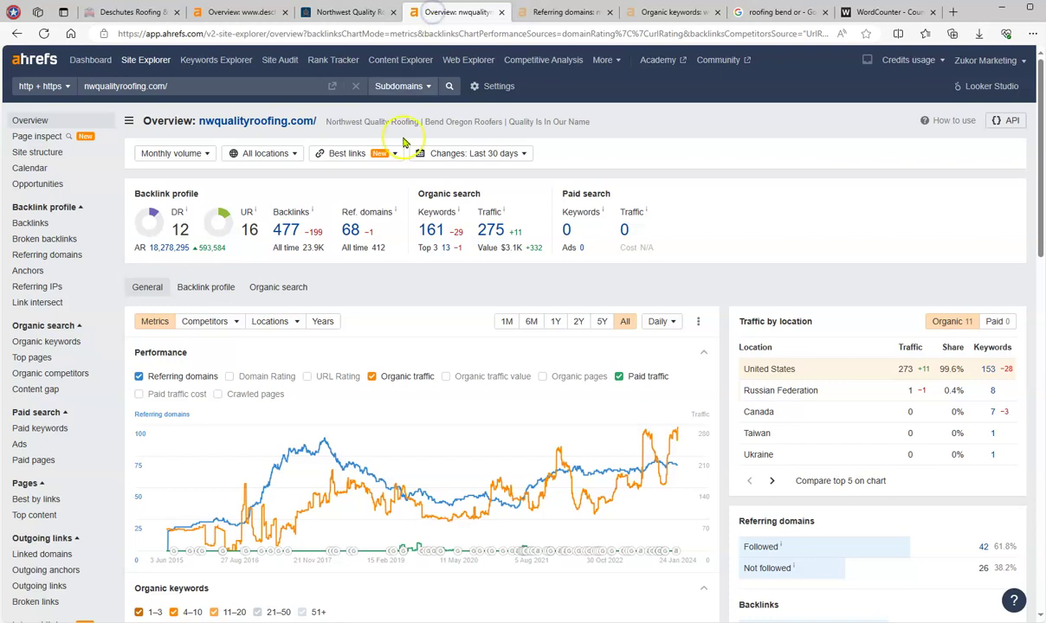
pyautogui.click(242, 12)
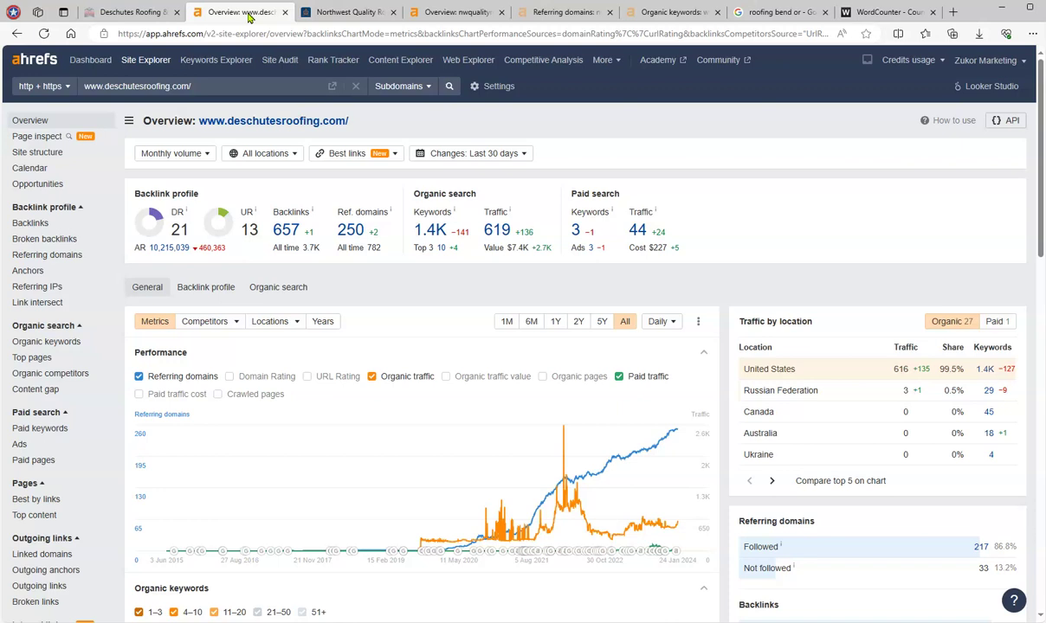
# Glance at the Deschutes homepage, then show nwqualityroofing.com's Referring domains report.
pyautogui.click(139, 14)
pyautogui.scroll(-5, 144, 353)
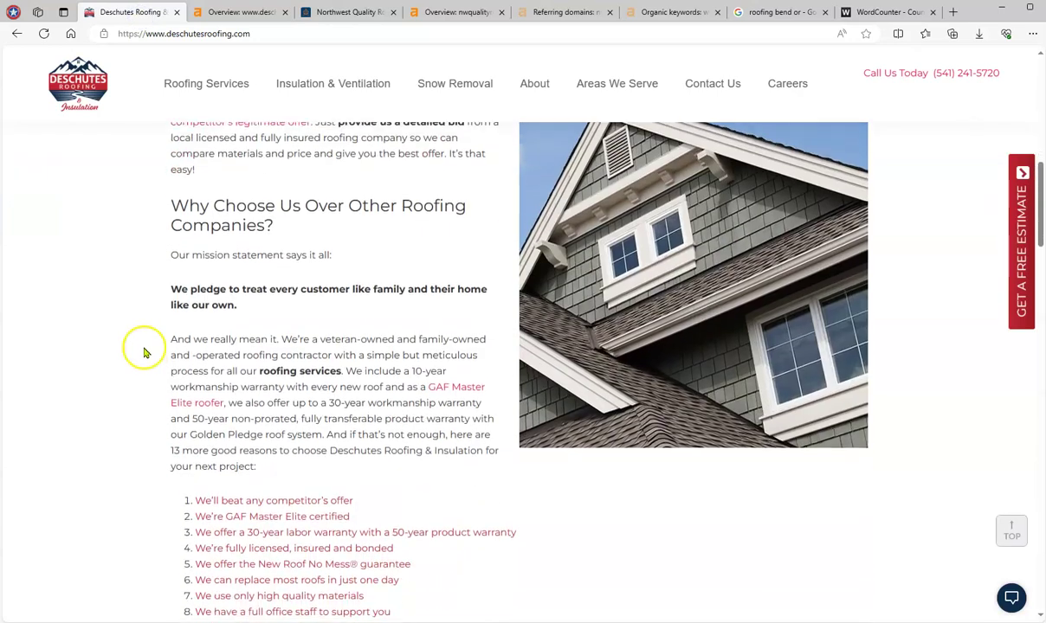
pyautogui.scroll(10, 144, 348)
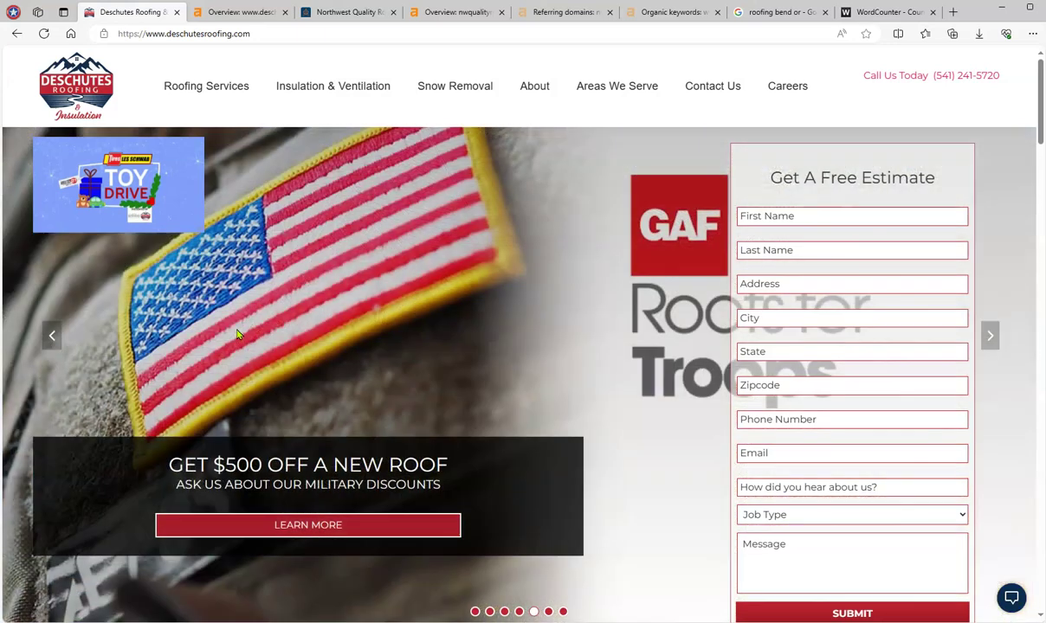
pyautogui.click(292, 314)
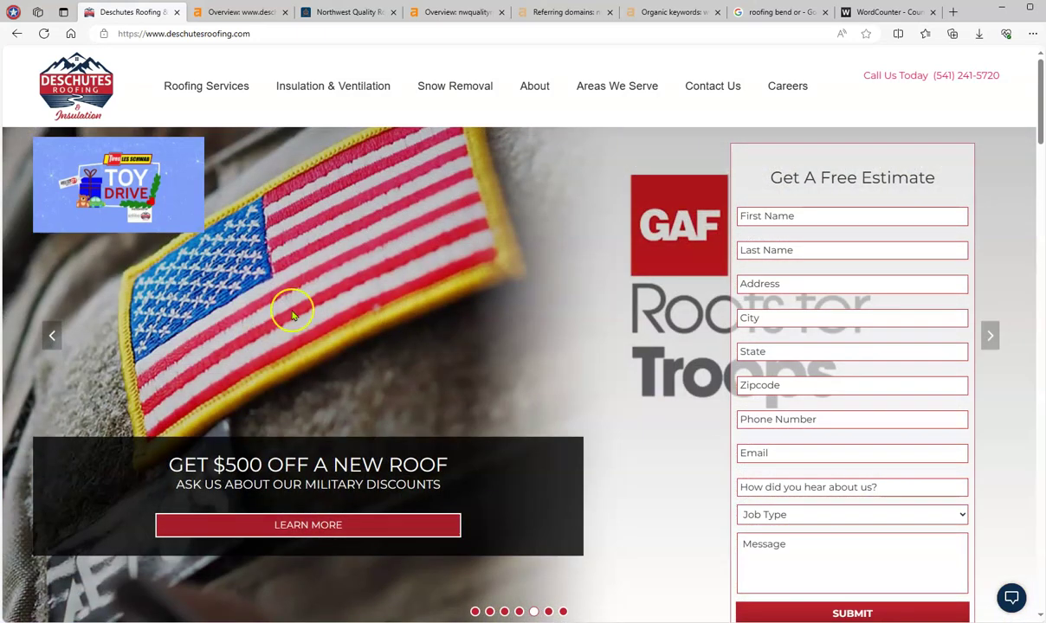
pyautogui.click(556, 13)
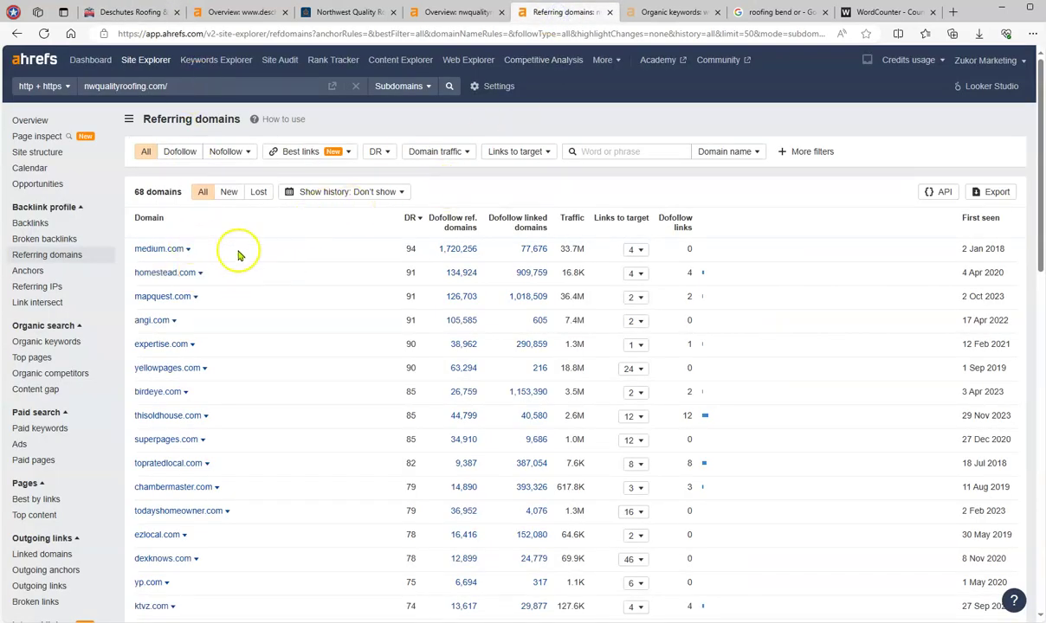
# Browse both pages of nwqualityroofing.com's 68 referring domains.
pyautogui.scroll(-3, 240, 255)
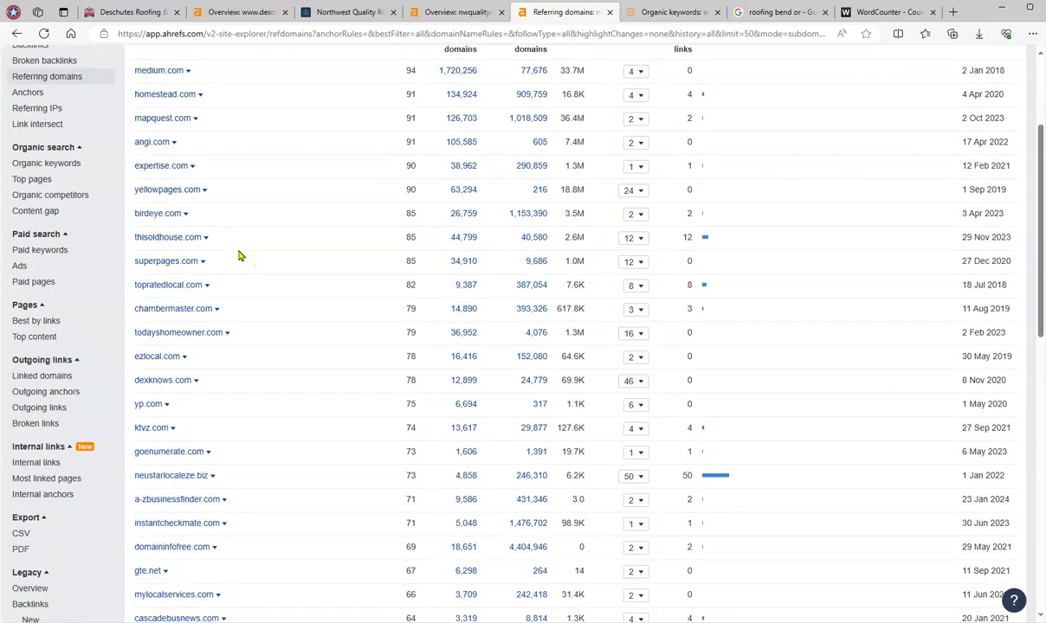
pyautogui.scroll(2, 241, 250)
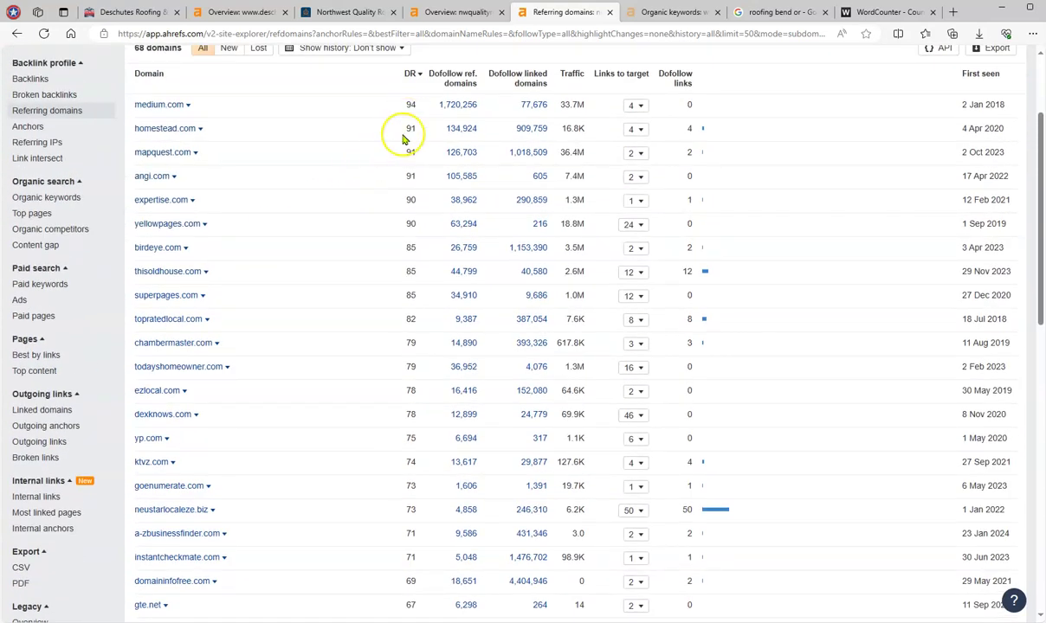
pyautogui.scroll(-2, 386, 232)
pyautogui.scroll(-9, 385, 232)
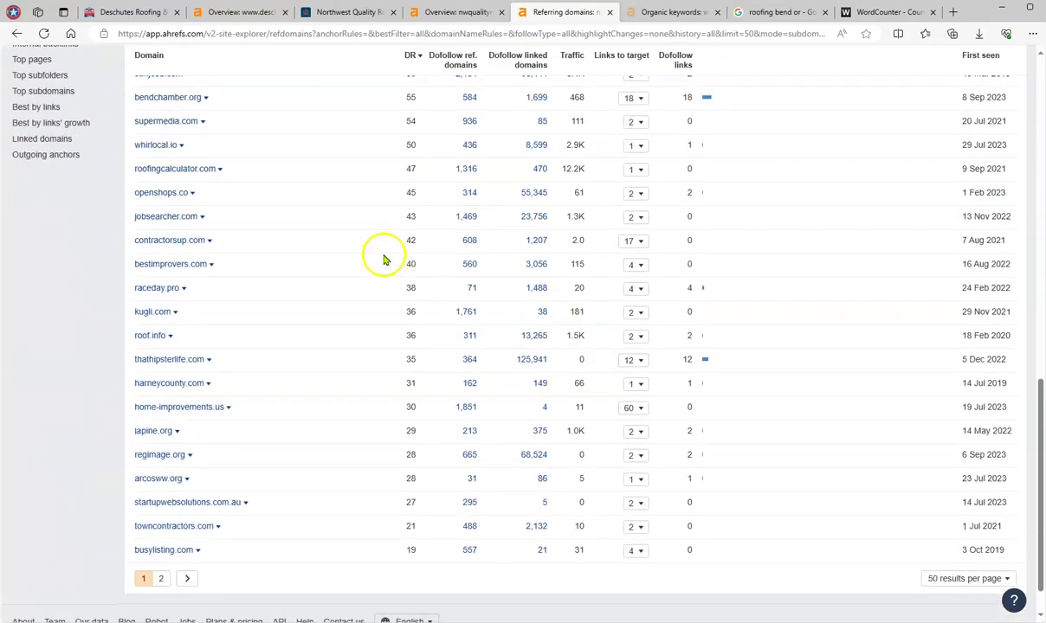
pyautogui.click(160, 582)
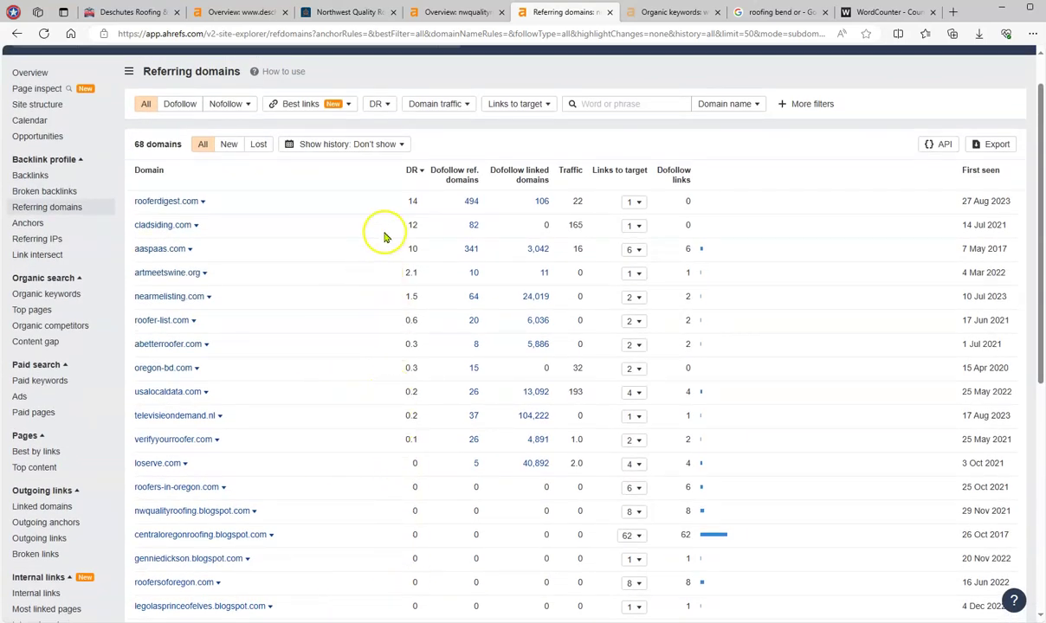
pyautogui.scroll(-4, 381, 243)
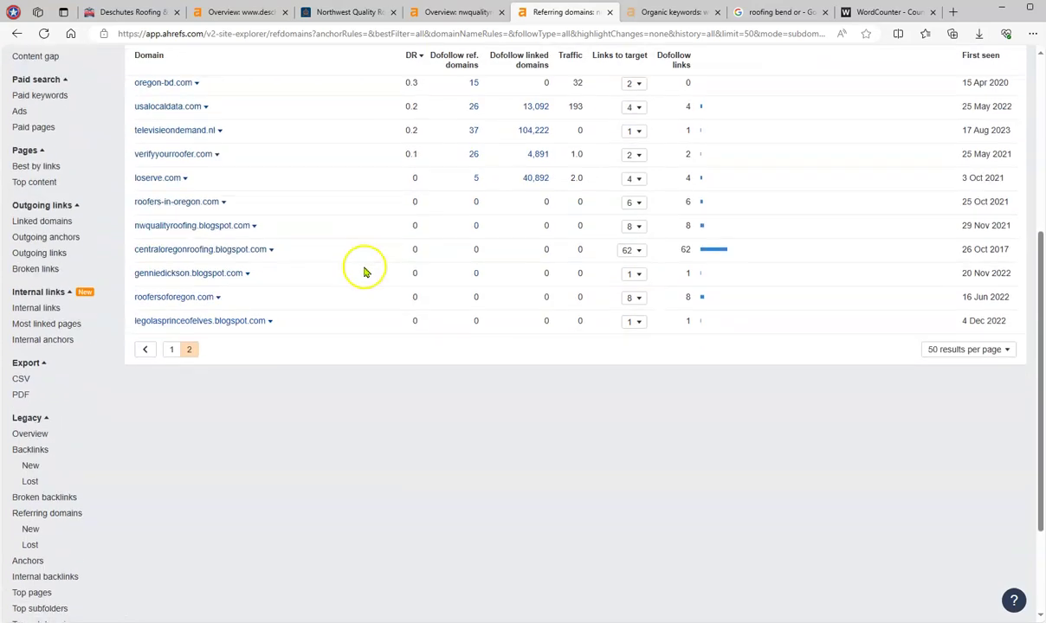
pyautogui.click(145, 347)
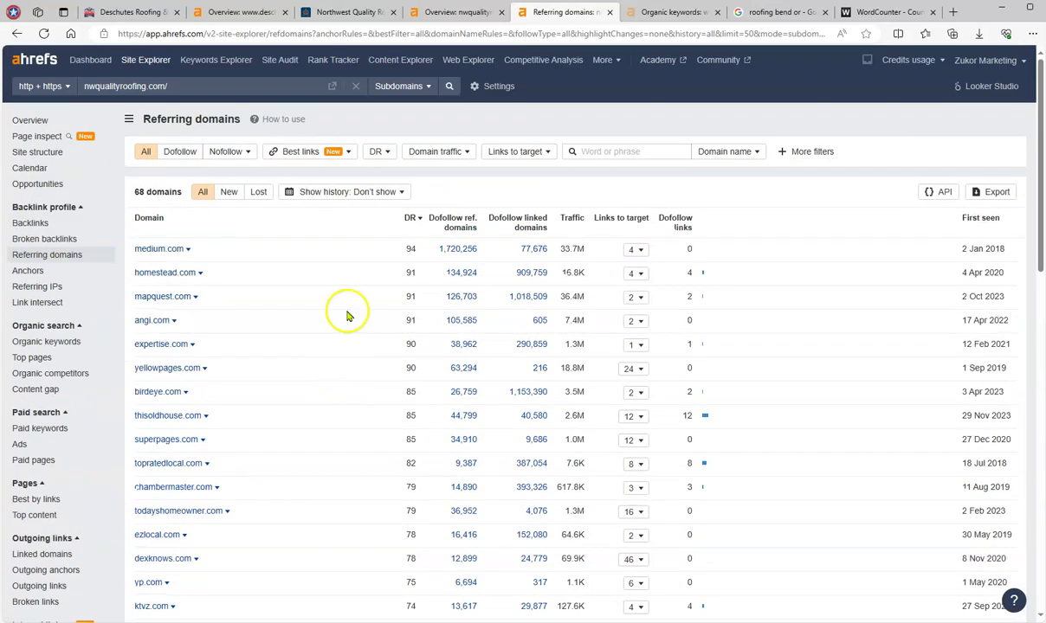
# Scan the first page of referring domains again, then show the Organic keywords report.
pyautogui.scroll(-3, 346, 314)
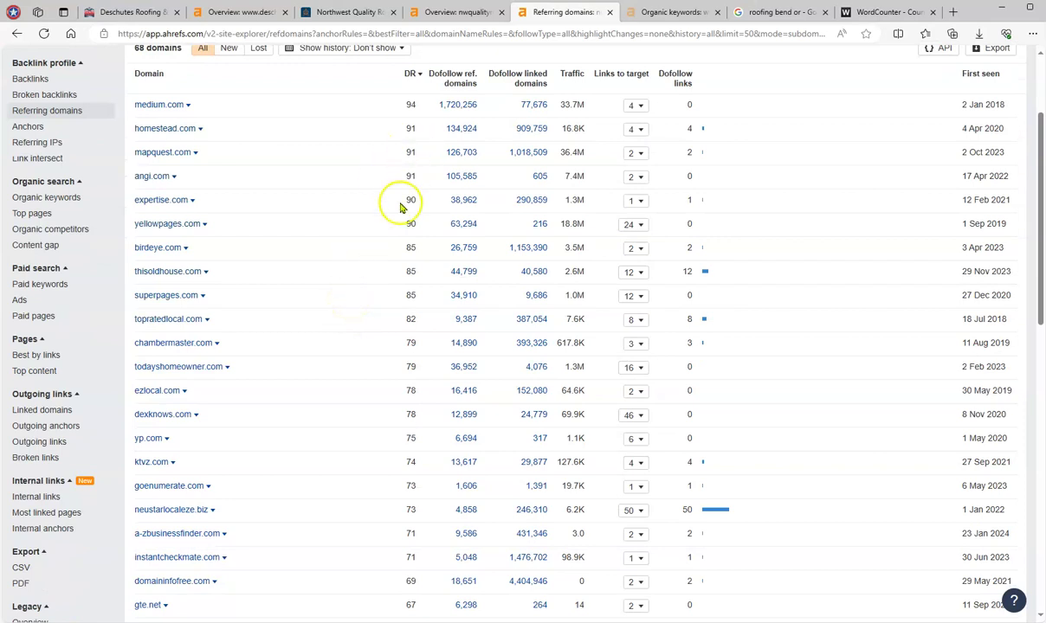
pyautogui.scroll(-3, 353, 285)
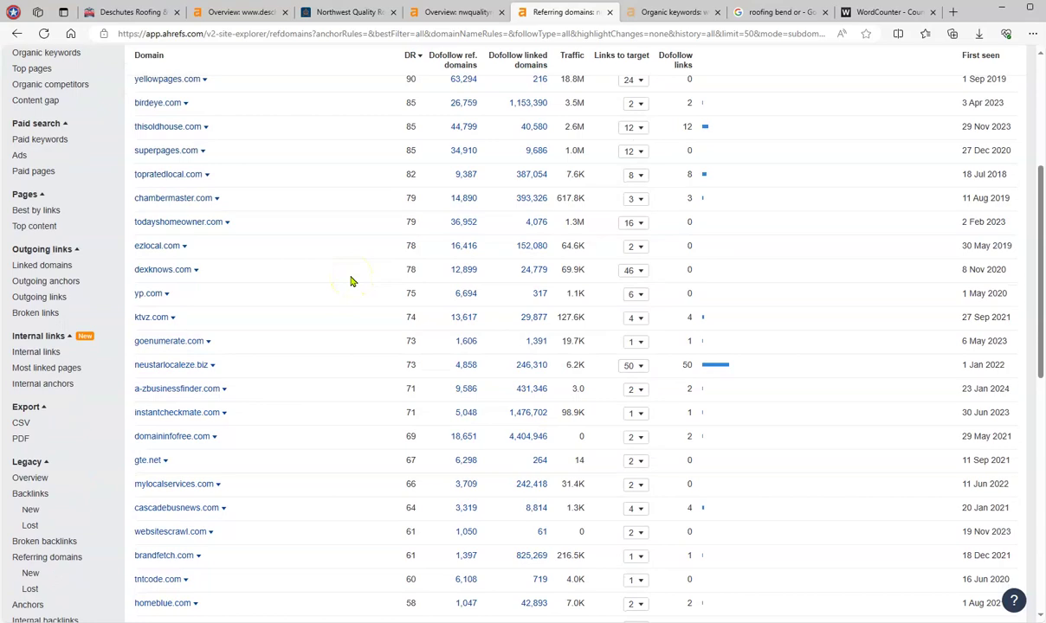
pyautogui.scroll(-3, 351, 281)
pyautogui.scroll(9, 350, 280)
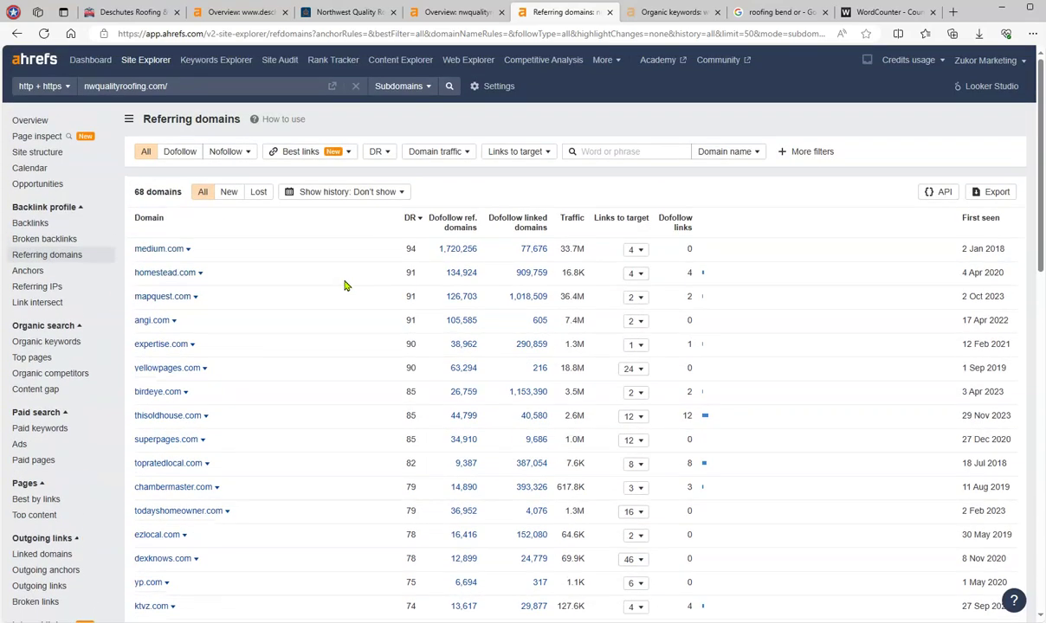
pyautogui.click(658, 12)
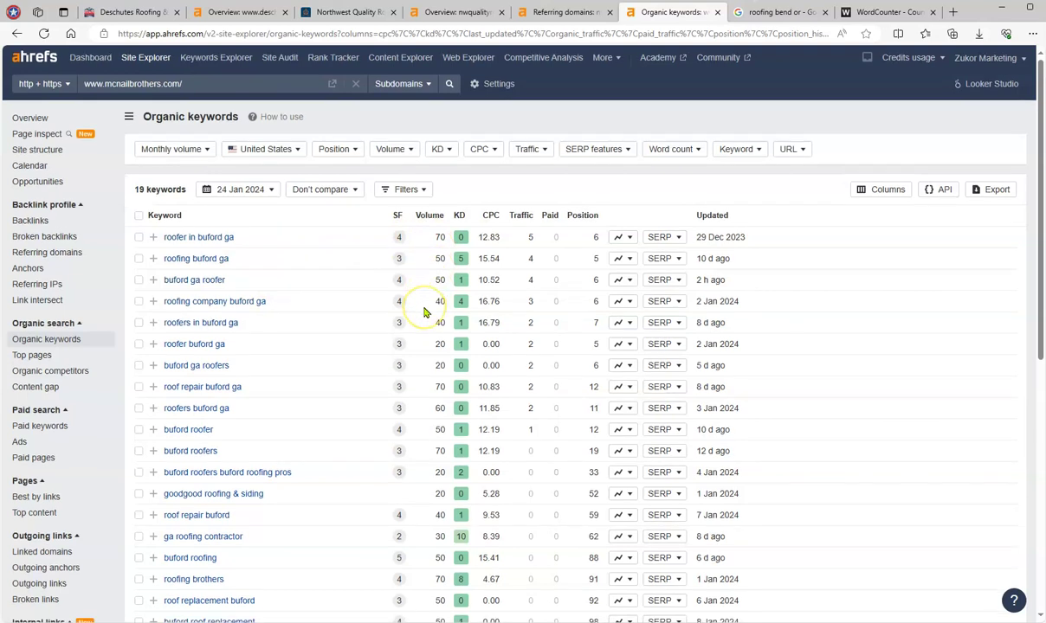
# Copy the Deschutes Roofing site address from its tab's address bar.
pyautogui.scroll(-2, 424, 312)
pyautogui.scroll(2, 424, 312)
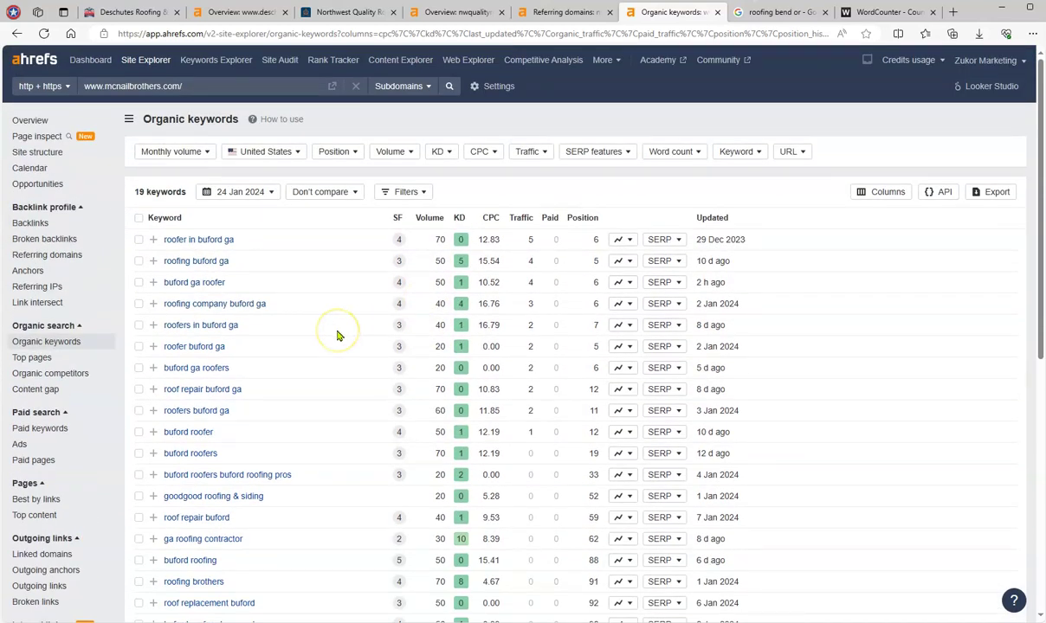
pyautogui.click(154, 19)
pyautogui.click(242, 35)
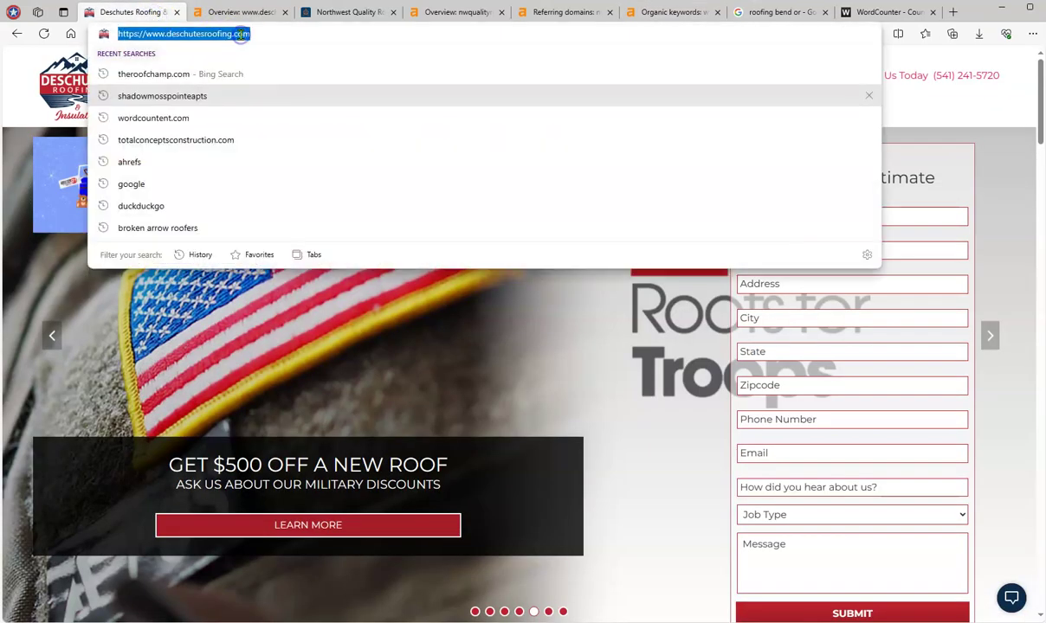
pyautogui.rightClick(242, 35)
pyautogui.click(275, 152)
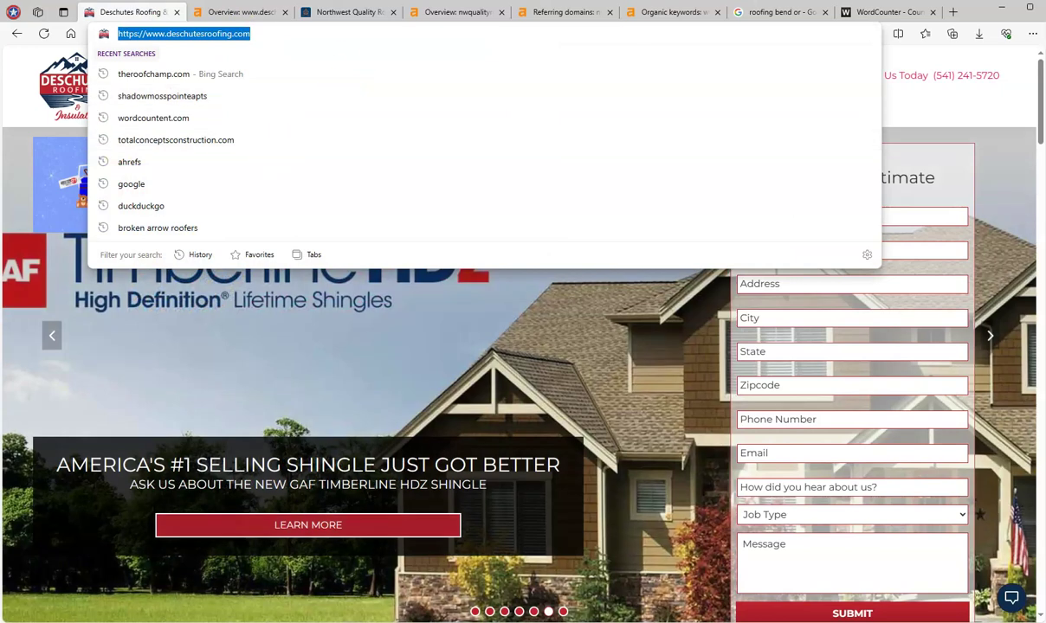
# Replace mcnailbrothers.com with deschutesroofing.com to list its 1,387 organic keywords.
pyautogui.click(672, 12)
pyautogui.moveTo(183, 86); pyautogui.dragTo(26, 87)
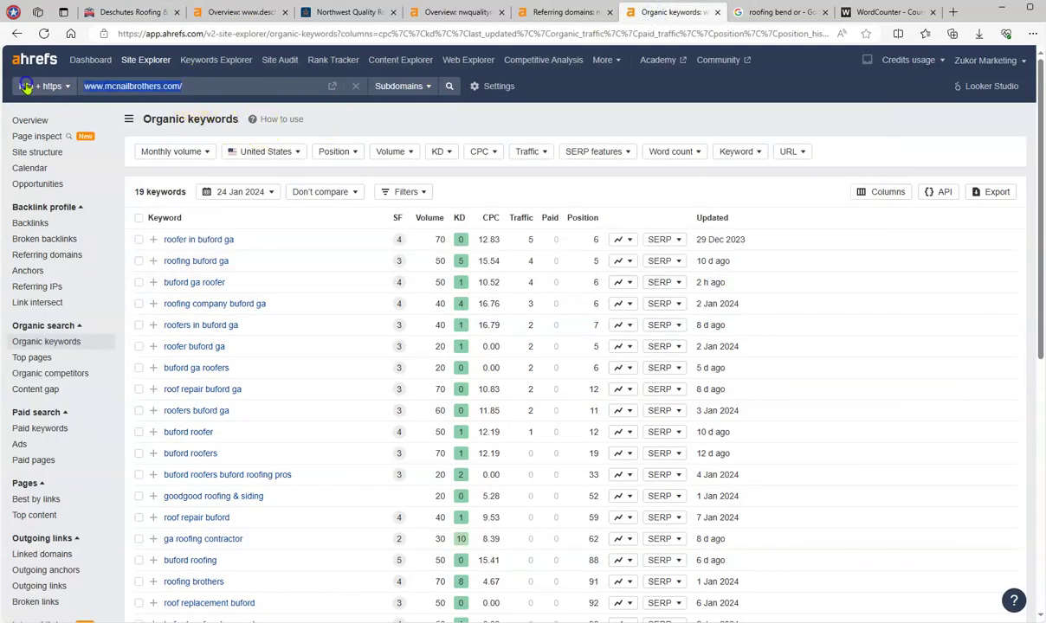
pyautogui.hotkey('ctrl', 'v')
pyautogui.press('Return')
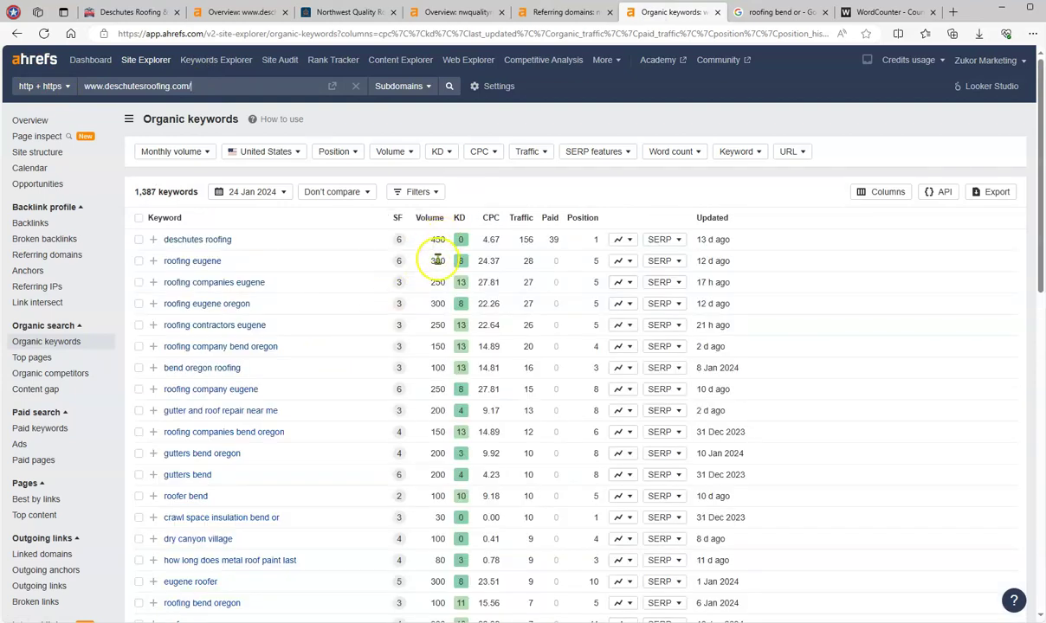
pyautogui.scroll(-2, 304, 309)
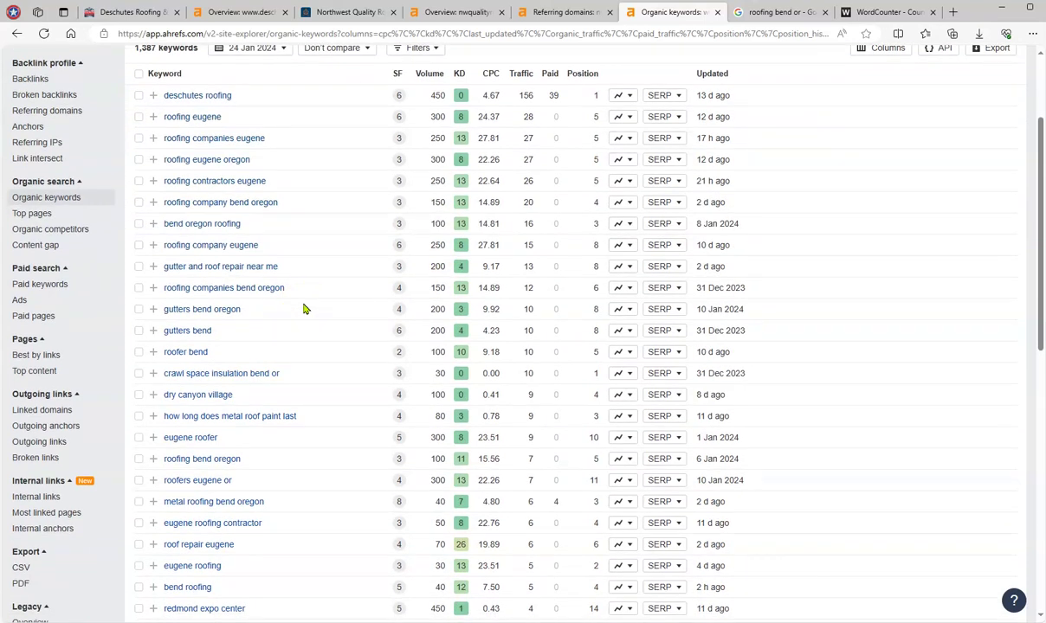
pyautogui.scroll(2, 303, 309)
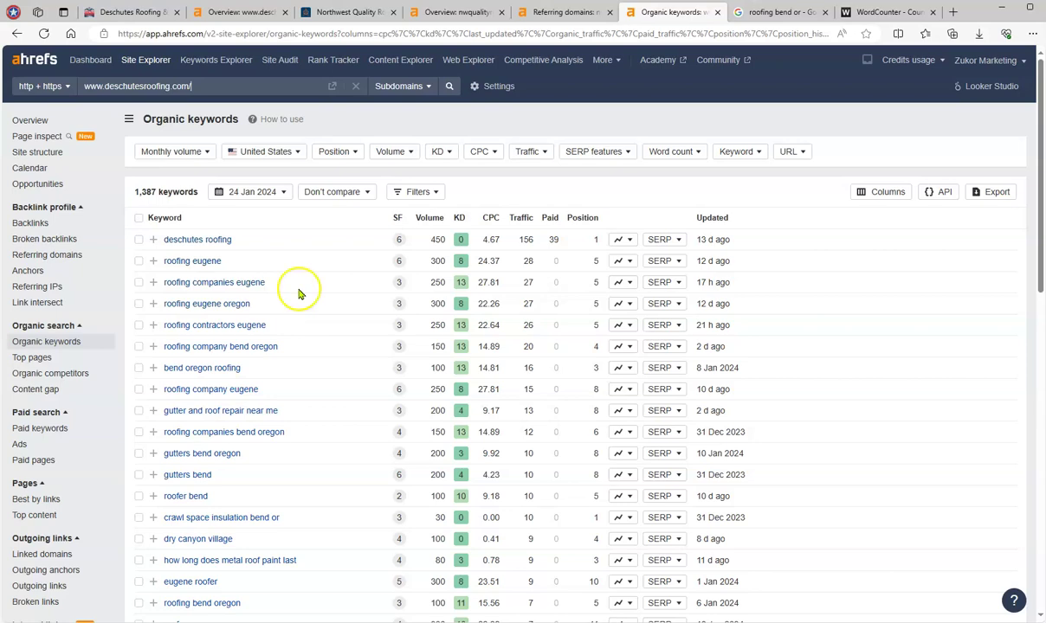
# Switch to the Deschutes homepage showing the 30-year workmanship, 50-year product warranty hero.
pyautogui.click(139, 15)
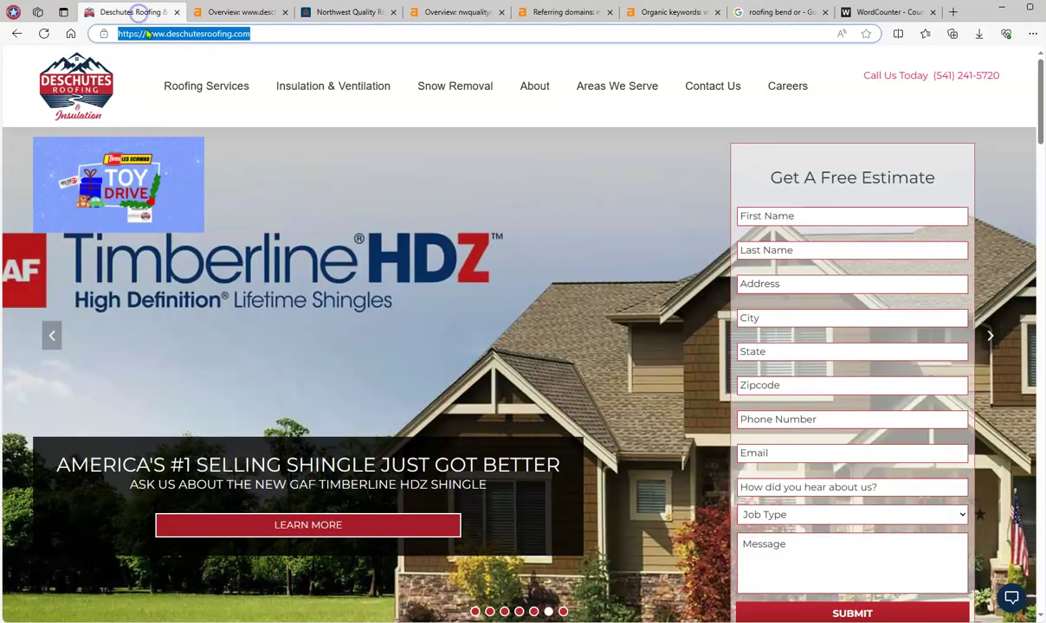
pyautogui.scroll(-2, 388, 333)
pyautogui.scroll(2, 390, 342)
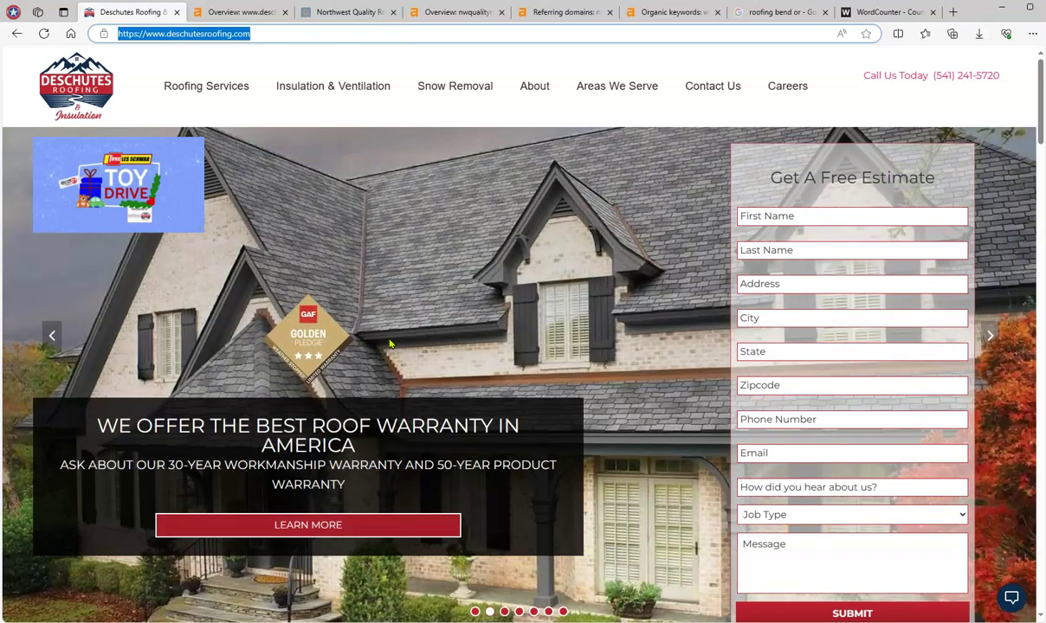
pyautogui.click(73, 497)
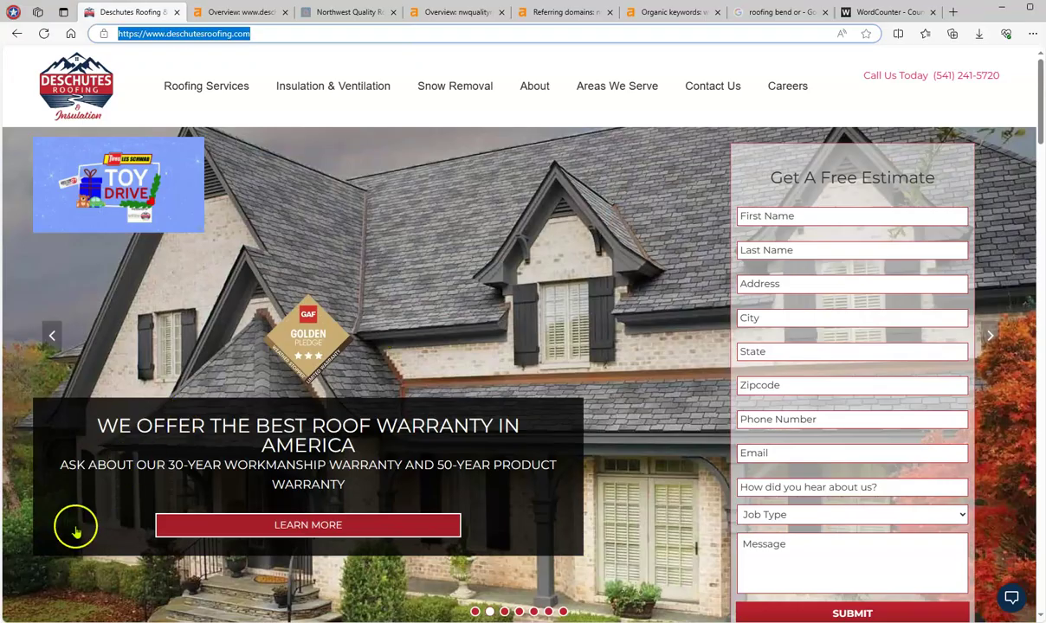